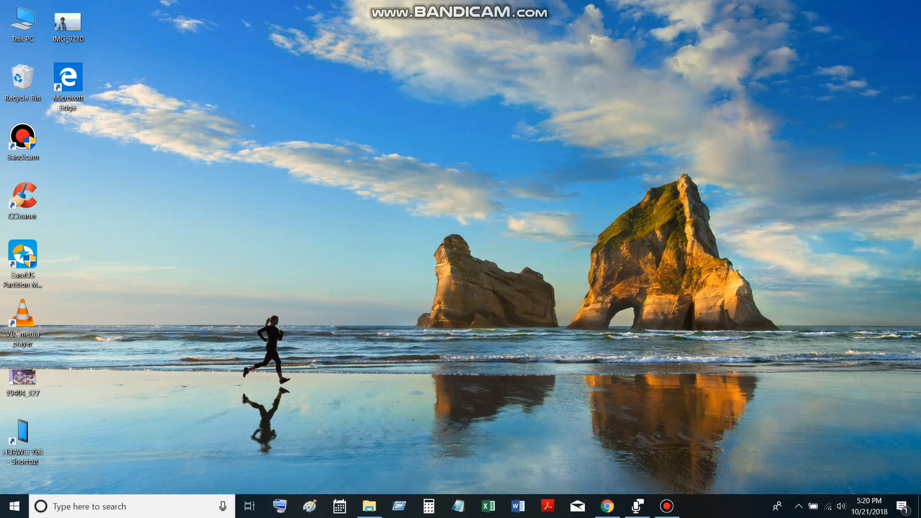
Open a blank workbook in Excel and enter the heading "x values" in cell A1
{"action": "left_click", "coordinate": [488, 506]}
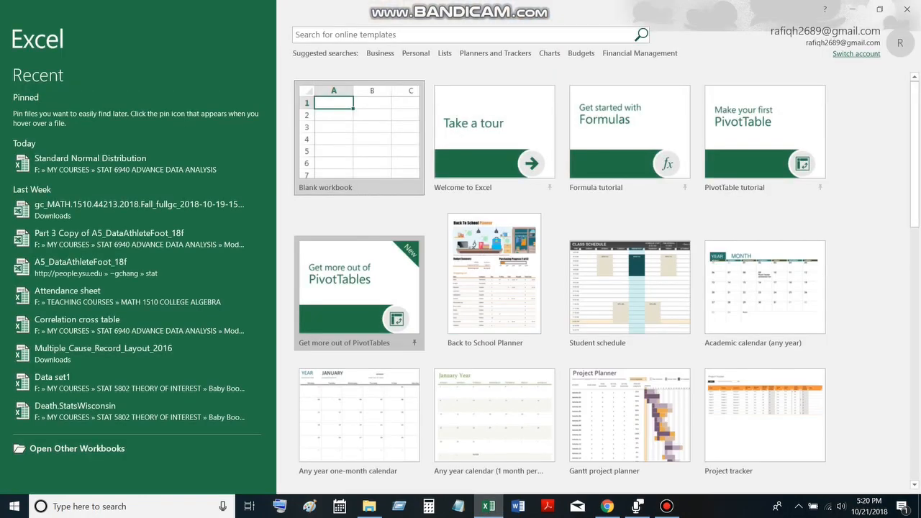
{"action": "left_click", "coordinate": [358, 137]}
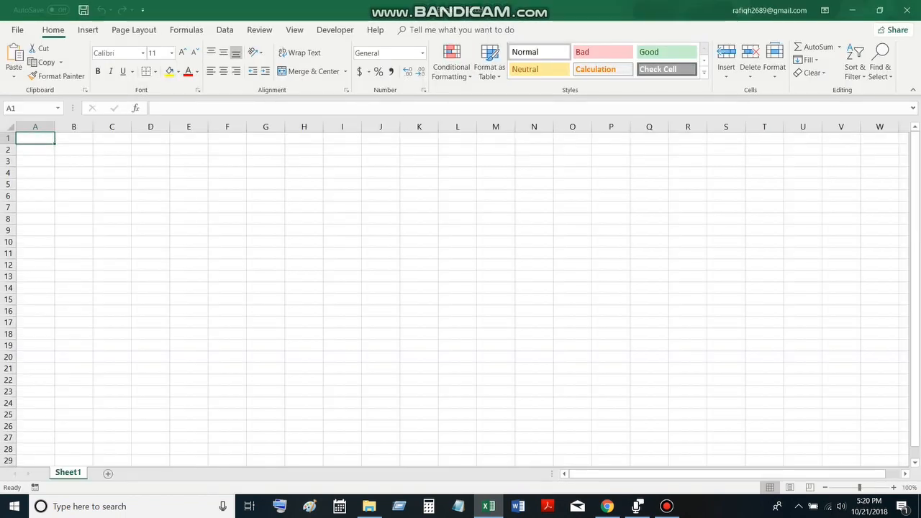
{"action": "type", "text": "x va"}
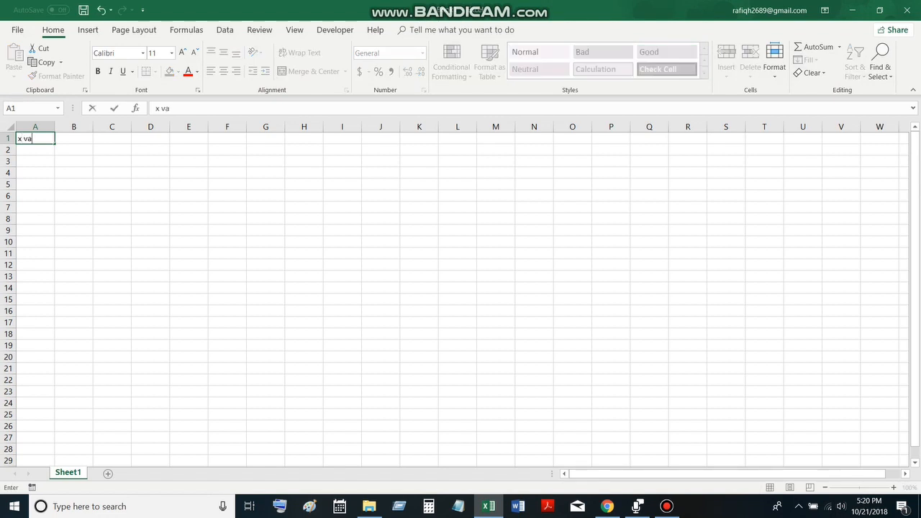
{"action": "type", "text": "lues"}
{"action": "key", "text": "Return"}
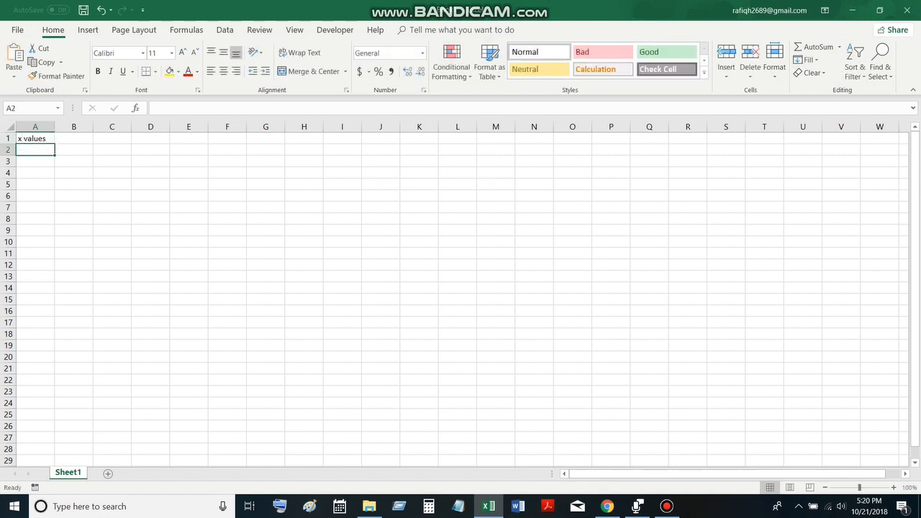
Enter -3 in A2 and -2.9 in A3, and extend the series in 0.1 increments down to row 62
{"action": "type", "text": "-3"}
{"action": "key", "text": "Return"}
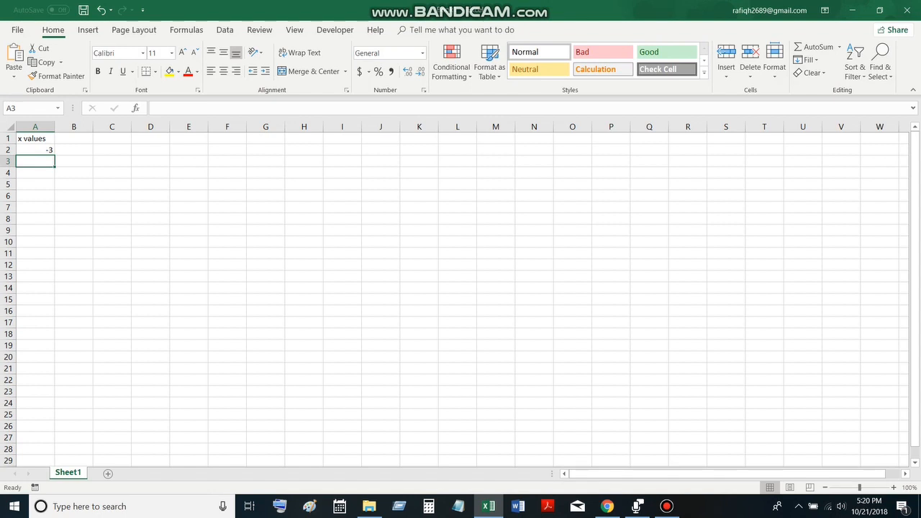
{"action": "type", "text": "-2.9"}
{"action": "key", "text": "Return"}
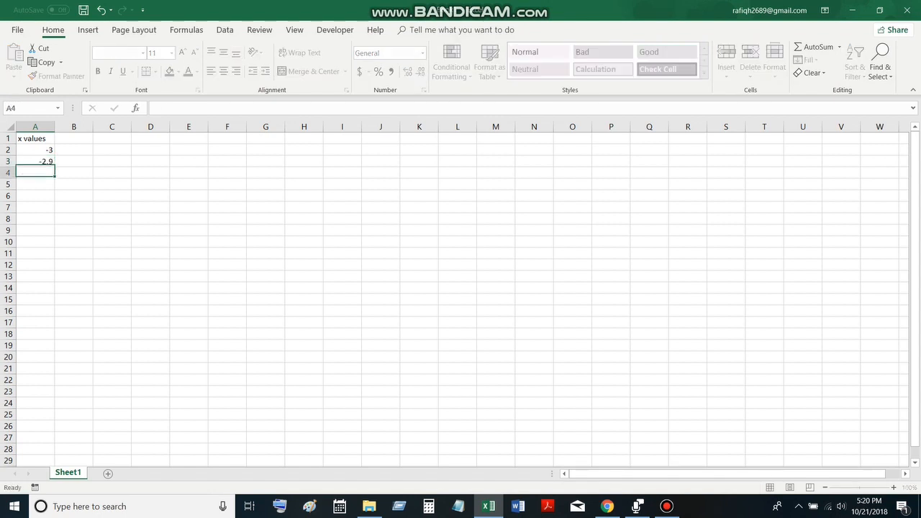
{"action": "left_click_drag", "start_coordinate": [35, 150], "coordinate": [34, 161]}
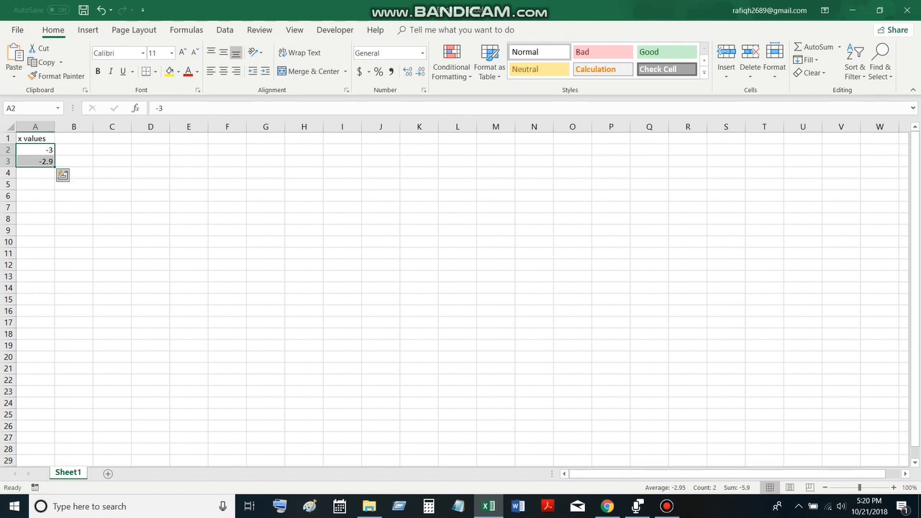
{"action": "mouse_move", "coordinate": [55, 166]}
{"action": "left_mouse_down"}
{"action": "mouse_move", "coordinate": [54, 459]}
{"action": "mouse_move", "coordinate": [54, 406]}
{"action": "mouse_move", "coordinate": [54, 418]}
{"action": "left_mouse_up"}
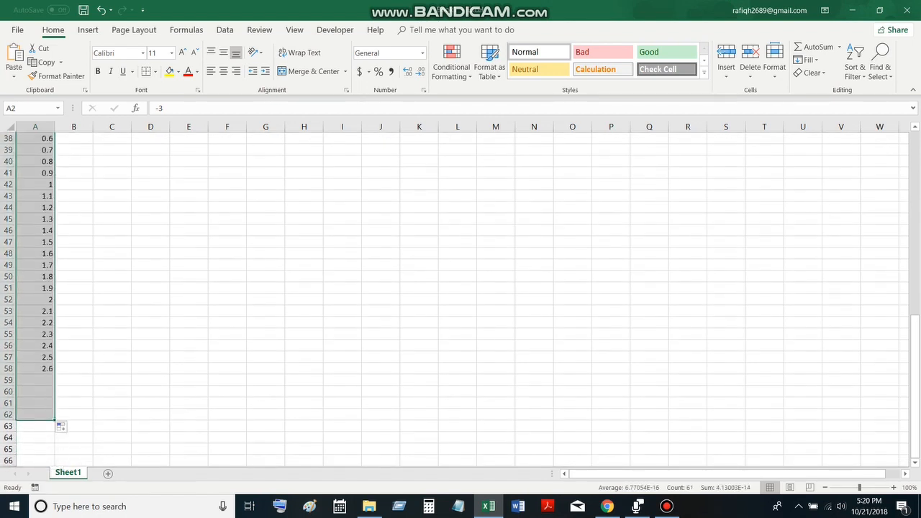
Enter the heading "S. N Distn" in cell B1
{"action": "left_click_drag", "start_coordinate": [915, 403], "coordinate": [914, 219]}
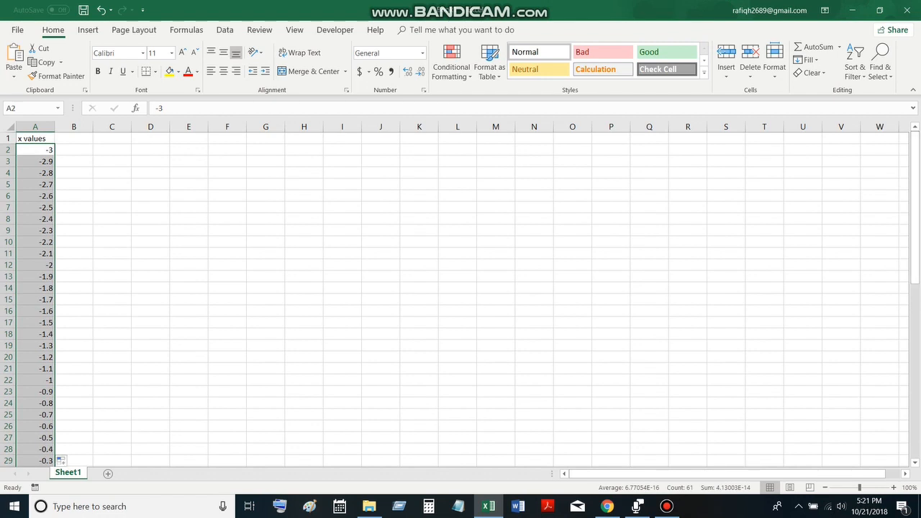
{"action": "left_click", "coordinate": [74, 138]}
{"action": "type", "text": "S."}
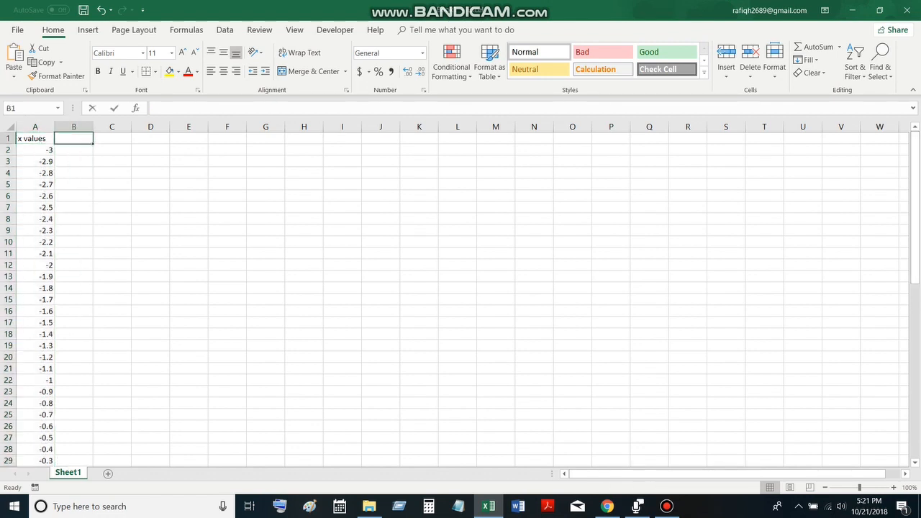
{"action": "type", "text": " N Dis"}
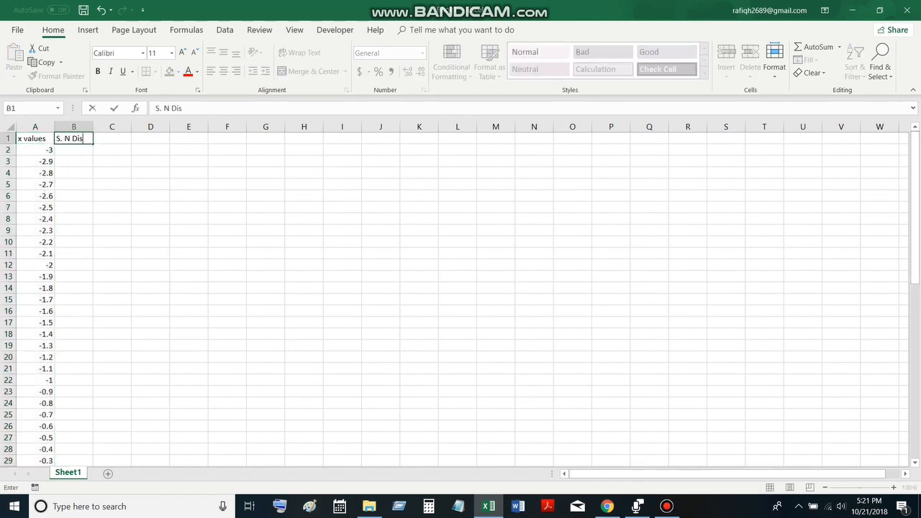
{"action": "type", "text": "tn"}
{"action": "key", "text": "Return"}
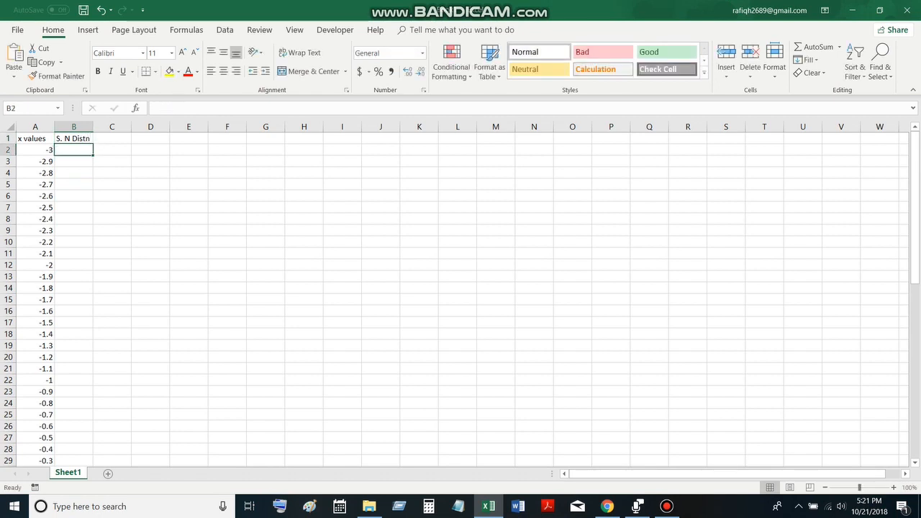
Enter =NORM.DIST(A2,0,1,FALSE) in B2 and fill the formula down column B for all x values
{"action": "type", "text": "="}
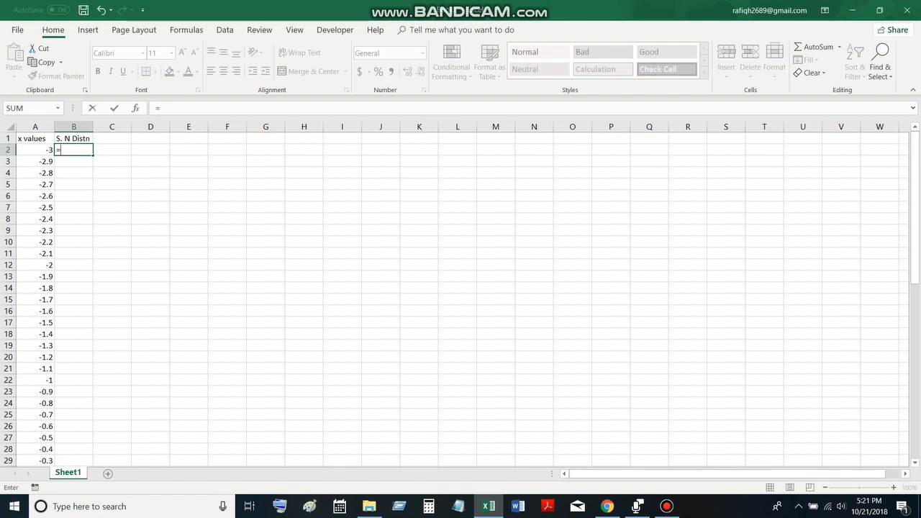
{"action": "type", "text": "N"}
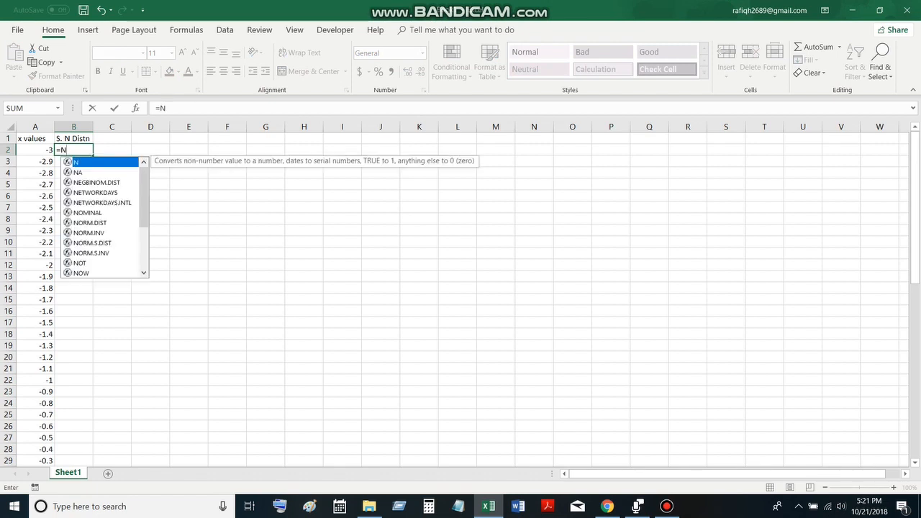
{"action": "key", "text": "Down"}
{"action": "key", "text": "Down"}
{"action": "key", "text": "Down"}
{"action": "key", "text": "Down"}
{"action": "key", "text": "Down"}
{"action": "key", "text": "Down"}
{"action": "key", "text": "Tab"}
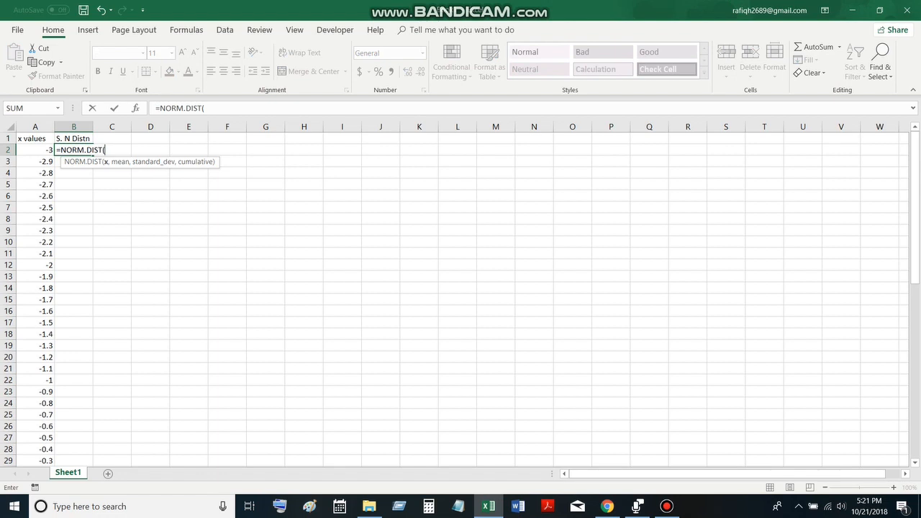
{"action": "key", "text": "Left"}
{"action": "type", "text": ","}
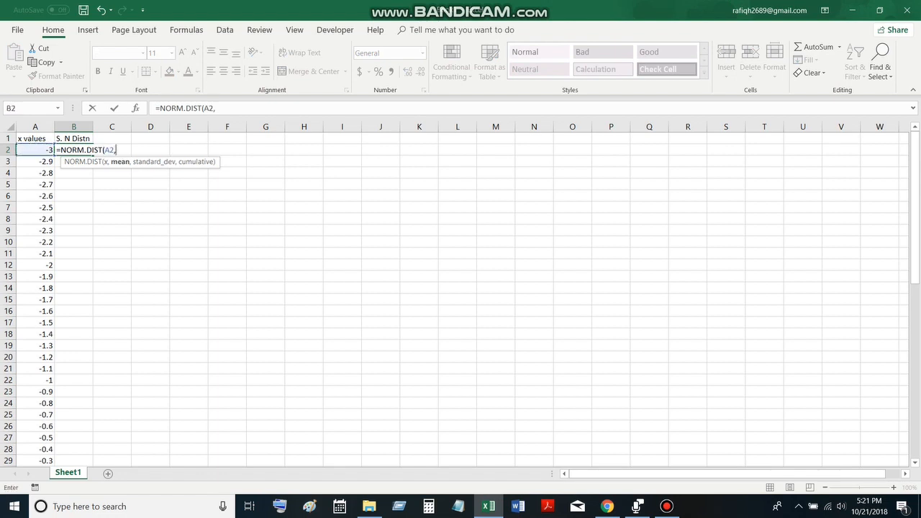
{"action": "type", "text": "0,1"}
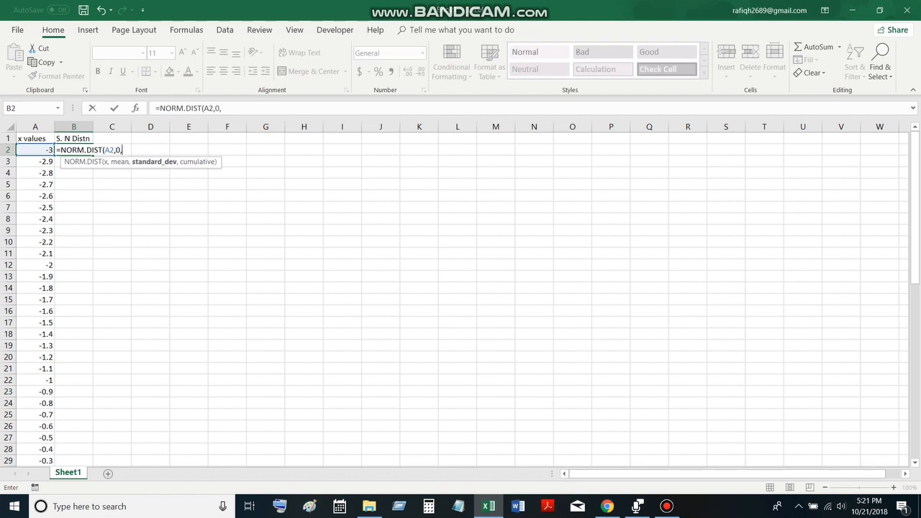
{"action": "type", "text": ","}
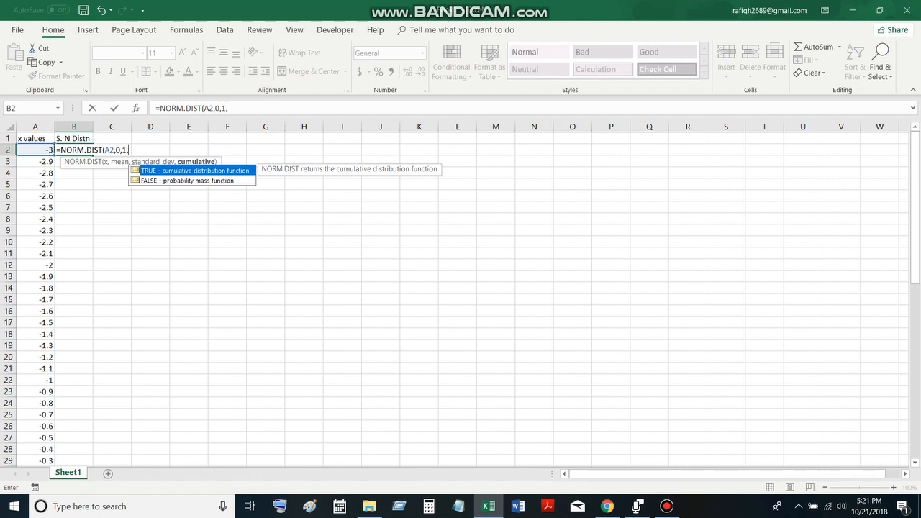
{"action": "key", "text": "Down"}
{"action": "key", "text": "Tab"}
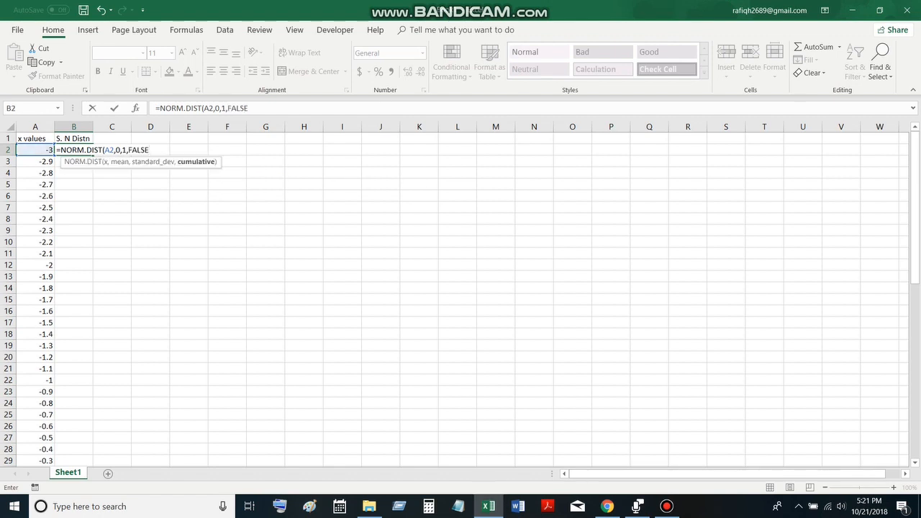
{"action": "key", "text": "Return"}
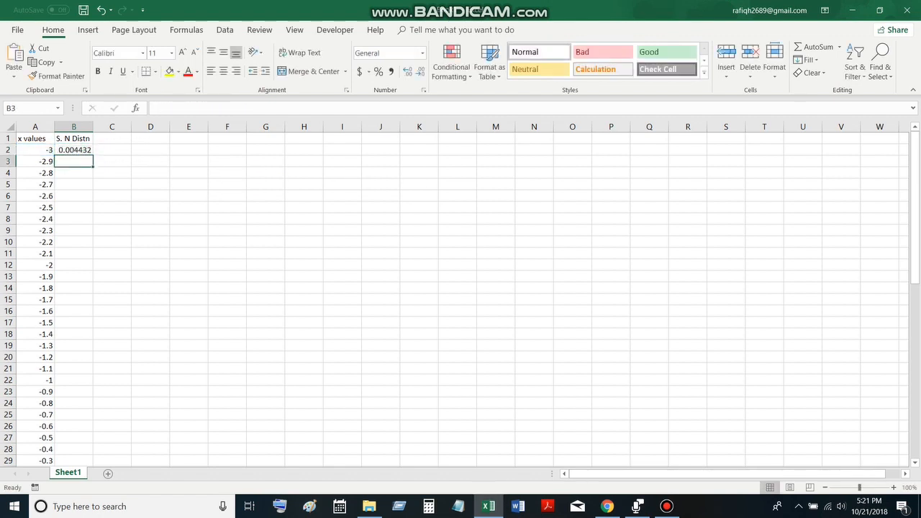
{"action": "left_click", "coordinate": [74, 150]}
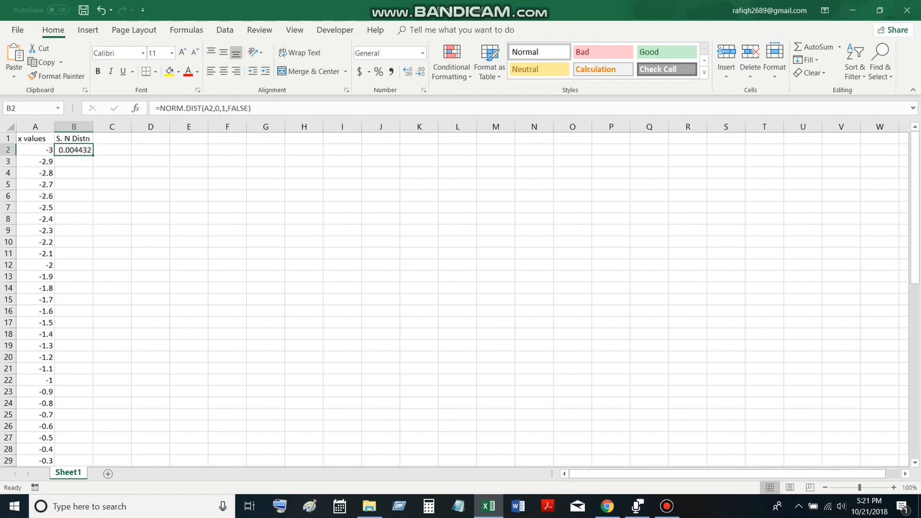
{"action": "double_click", "coordinate": [93, 155]}
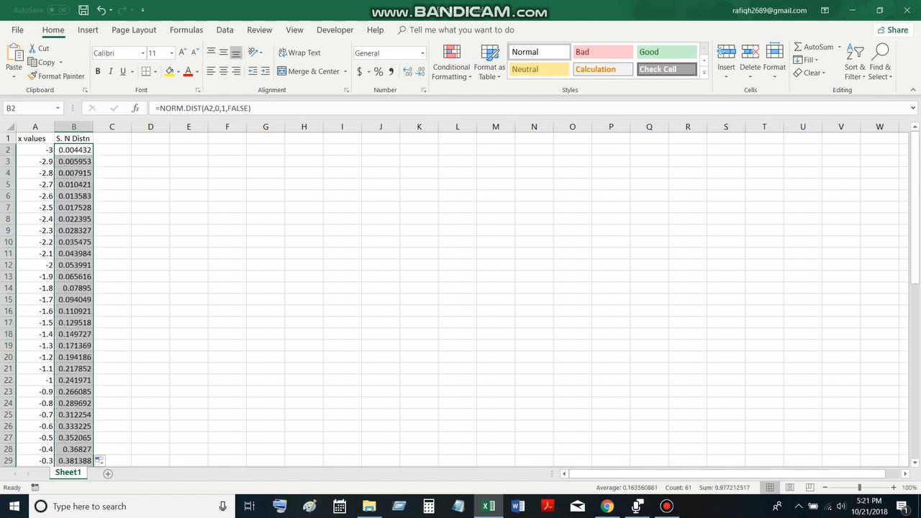
Enter =NORM.S.DIST(A2,FALSE) in C2 as an alternative formula for the standard normal density
{"action": "left_click", "coordinate": [111, 149]}
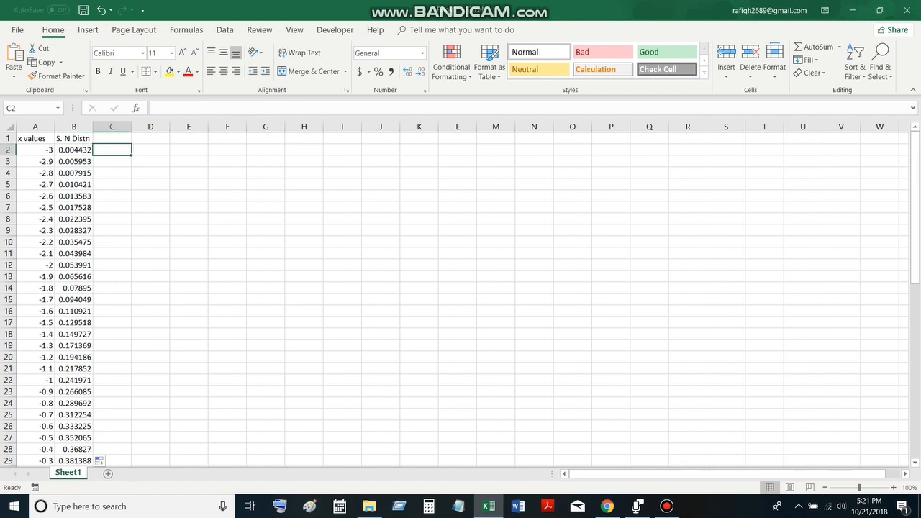
{"action": "type", "text": "=N"}
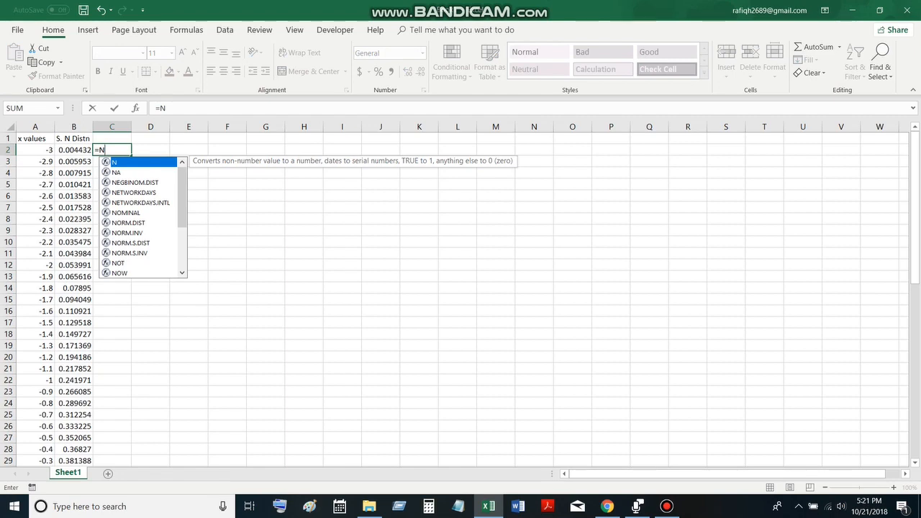
{"action": "key", "text": "Down"}
{"action": "key", "text": "Down"}
{"action": "key", "text": "Down"}
{"action": "key", "text": "Down"}
{"action": "key", "text": "Down"}
{"action": "key", "text": "Down"}
{"action": "key", "text": "Down"}
{"action": "key", "text": "Down"}
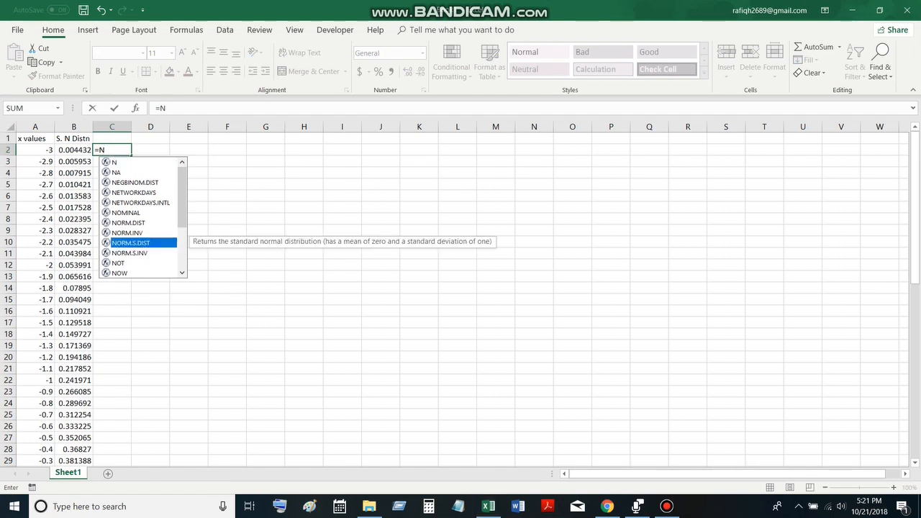
{"action": "key", "text": "Tab"}
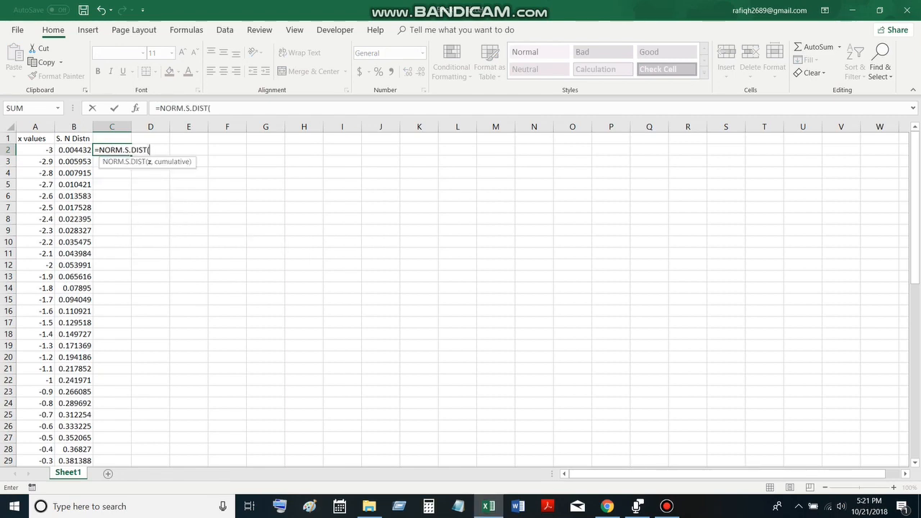
{"action": "key", "text": "Left"}
{"action": "key", "text": "Left"}
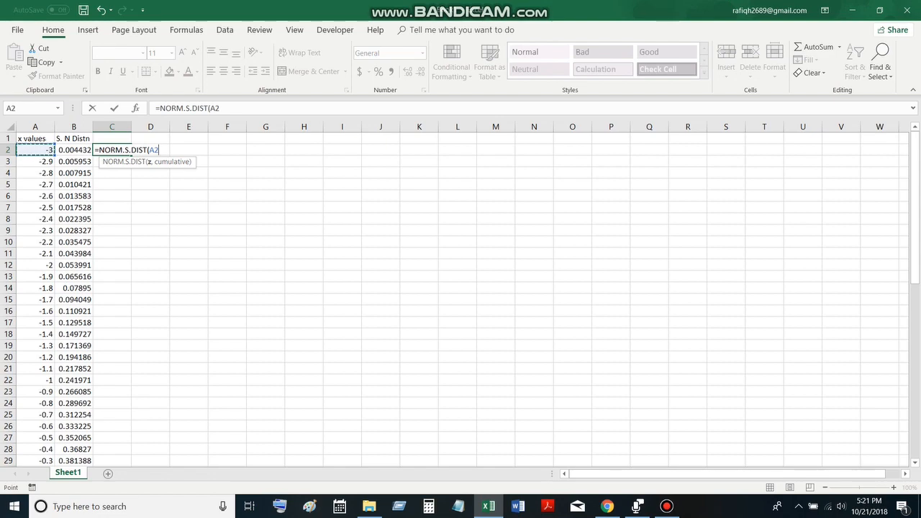
{"action": "type", "text": ","}
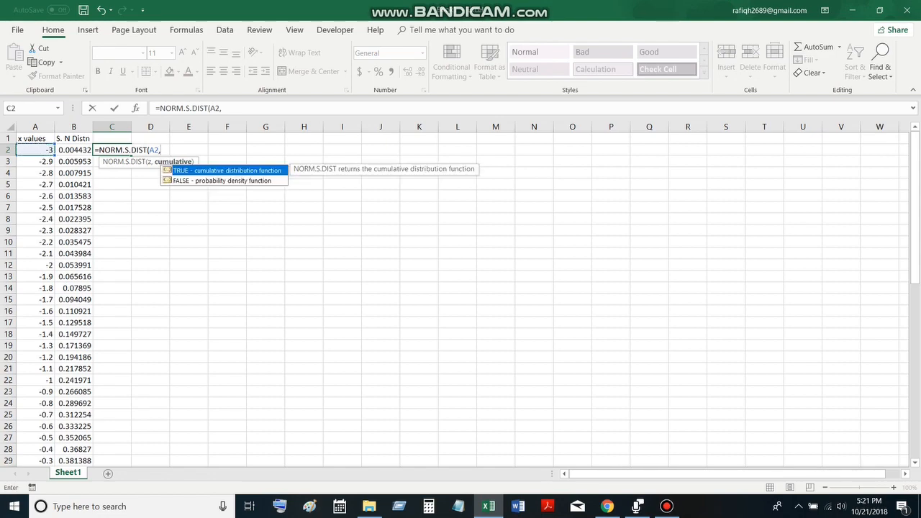
{"action": "key", "text": "Down"}
{"action": "key", "text": "Tab"}
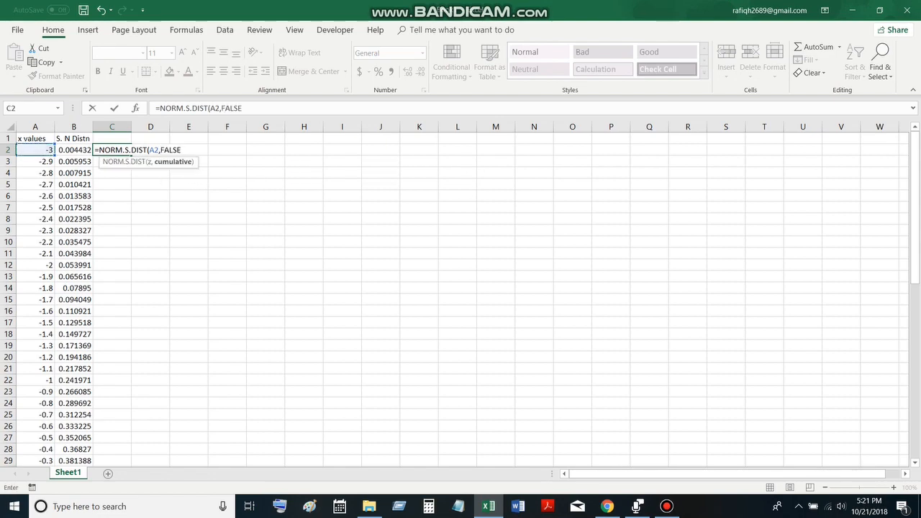
{"action": "type", "text": ")"}
{"action": "key", "text": "Return"}
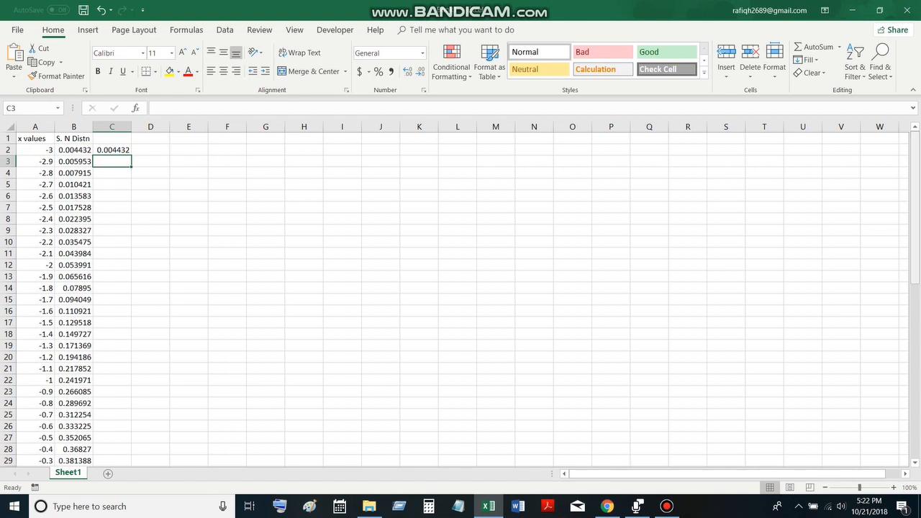
Clear the NORM.S.DIST formula from cell C2
{"action": "mouse_move", "coordinate": [916, 237]}
{"action": "left_mouse_down"}
{"action": "mouse_move", "coordinate": [915, 412]}
{"action": "mouse_move", "coordinate": [915, 244]}
{"action": "left_mouse_up"}
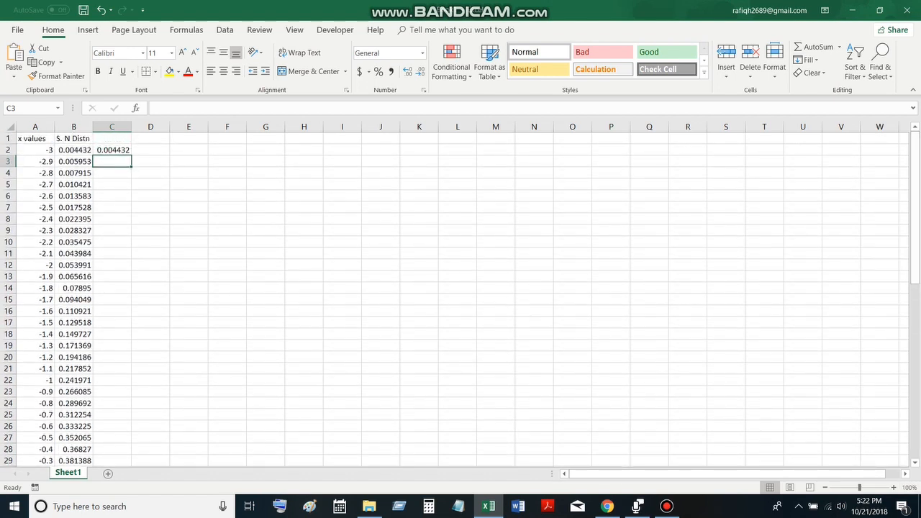
{"action": "left_click", "coordinate": [113, 150]}
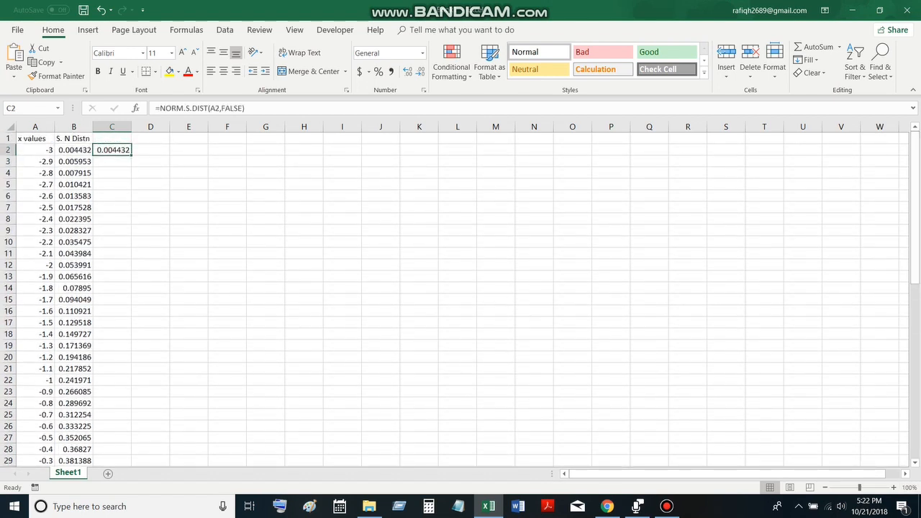
{"action": "key", "text": "BackSpace"}
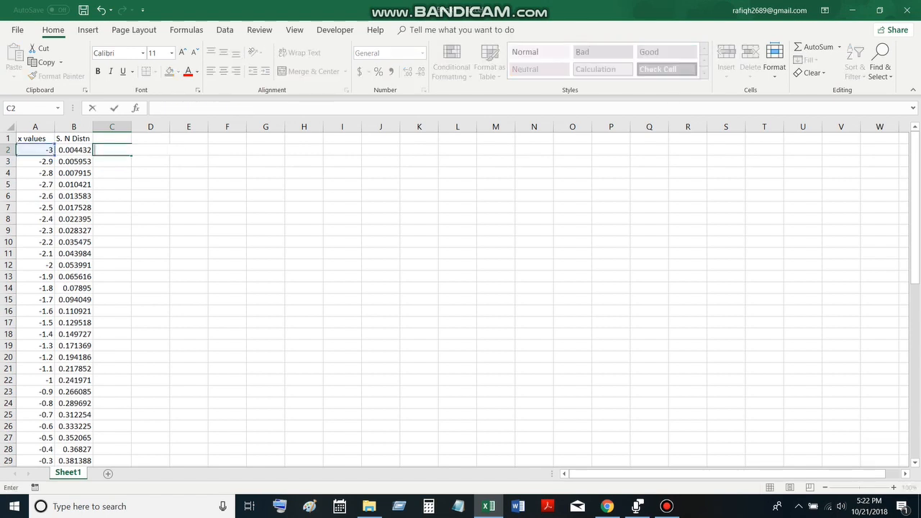
Enter the heading "CDF" in cell C1
{"action": "key", "text": "Up"}
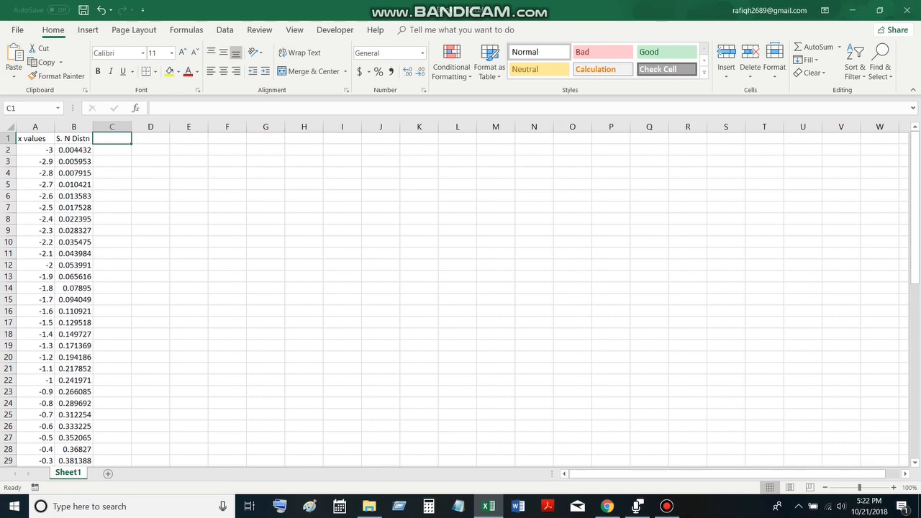
{"action": "type", "text": "CDF"}
{"action": "key", "text": "Return"}
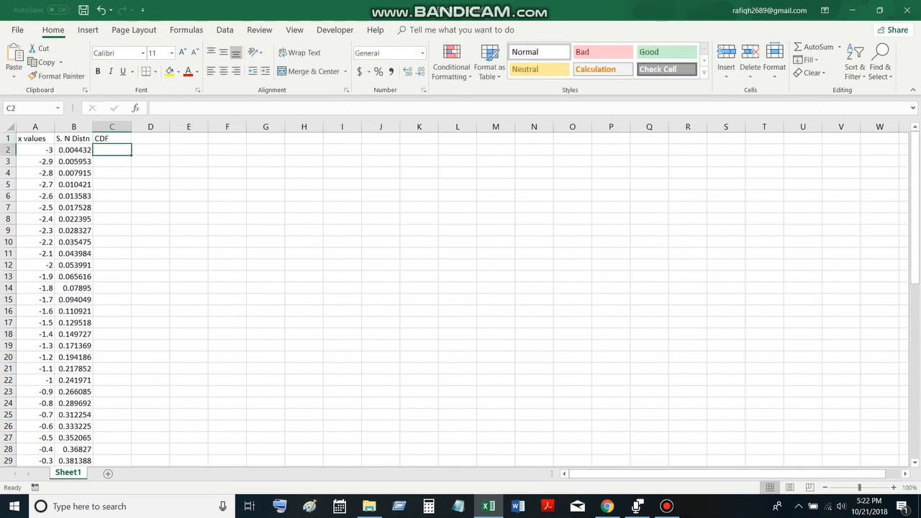
Enter =NORM.S.DIST(A2,TRUE) in C2 and fill the formula down column C for all x values
{"action": "type", "text": "="}
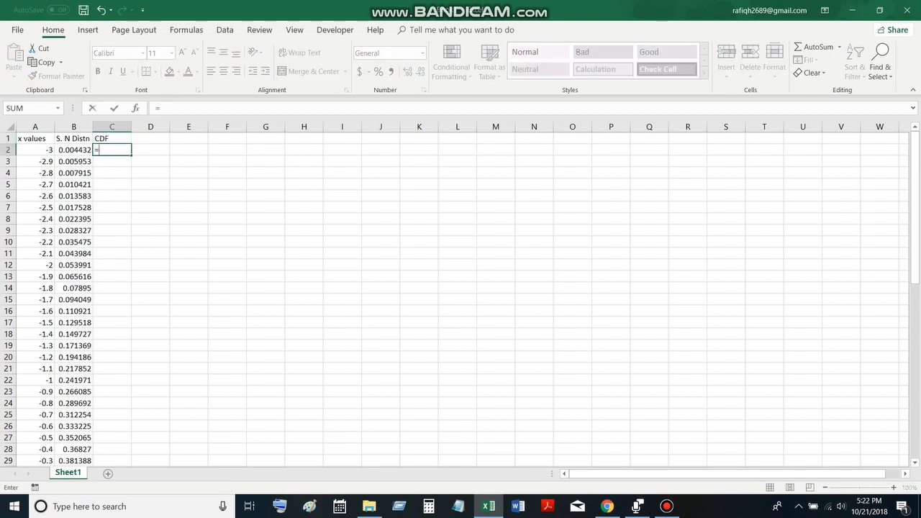
{"action": "type", "text": "N"}
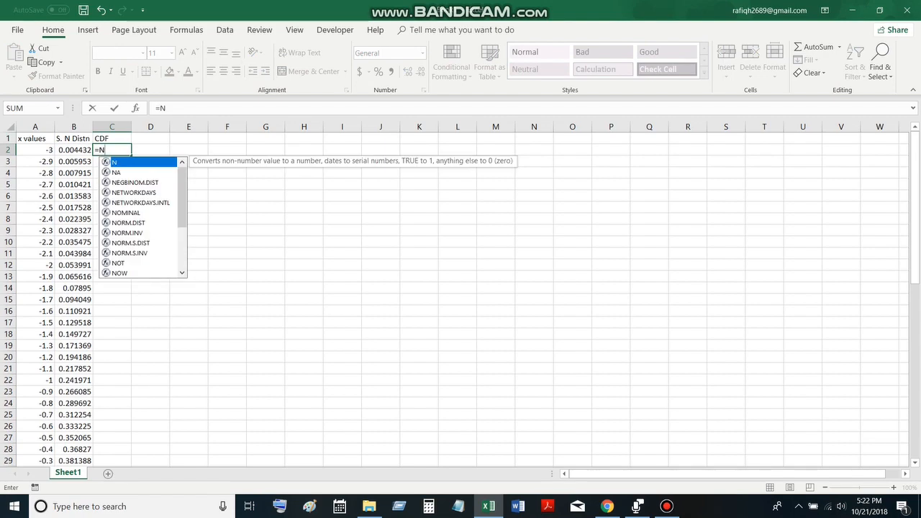
{"action": "key", "text": "Down"}
{"action": "key", "text": "Down"}
{"action": "key", "text": "Down"}
{"action": "key", "text": "Down"}
{"action": "key", "text": "Down"}
{"action": "key", "text": "Down"}
{"action": "key", "text": "Down"}
{"action": "key", "text": "Down"}
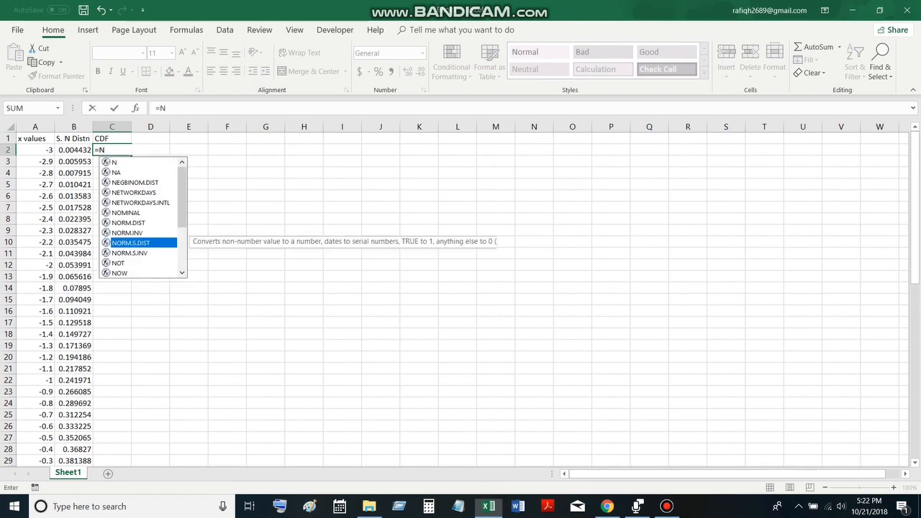
{"action": "key", "text": "Tab"}
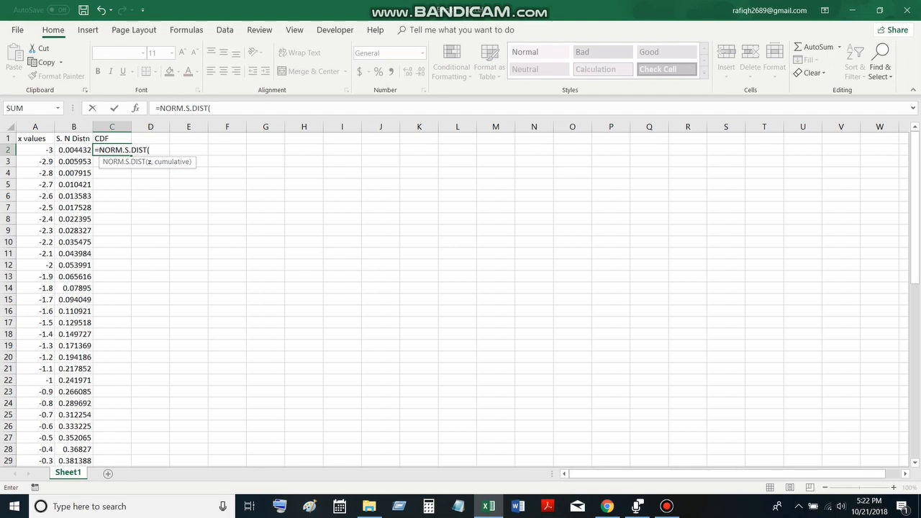
{"action": "left_click", "coordinate": [36, 150]}
{"action": "type", "text": ",T"}
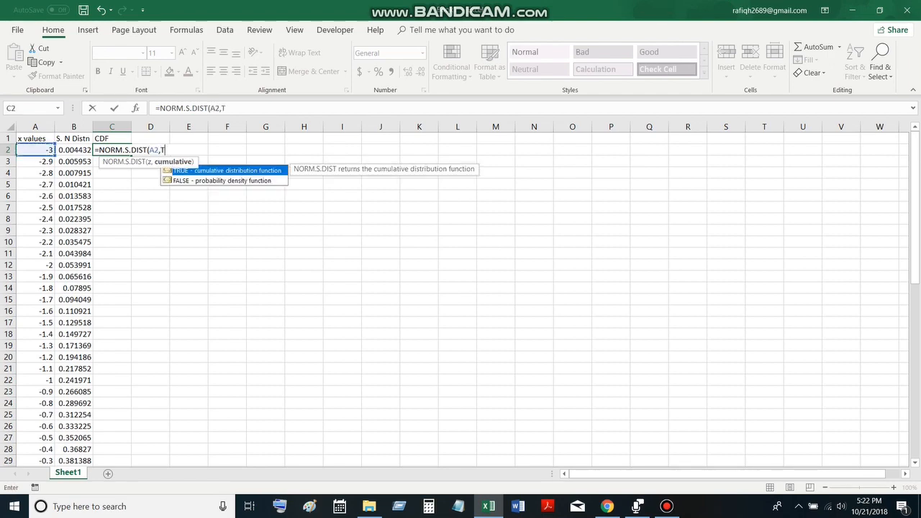
{"action": "type", "text": "RUE)"}
{"action": "key", "text": "Return"}
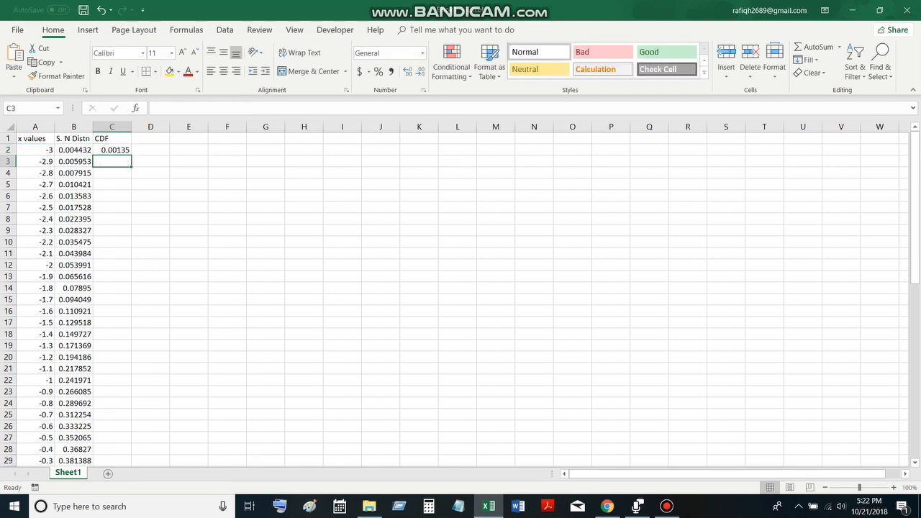
{"action": "left_click", "coordinate": [112, 149]}
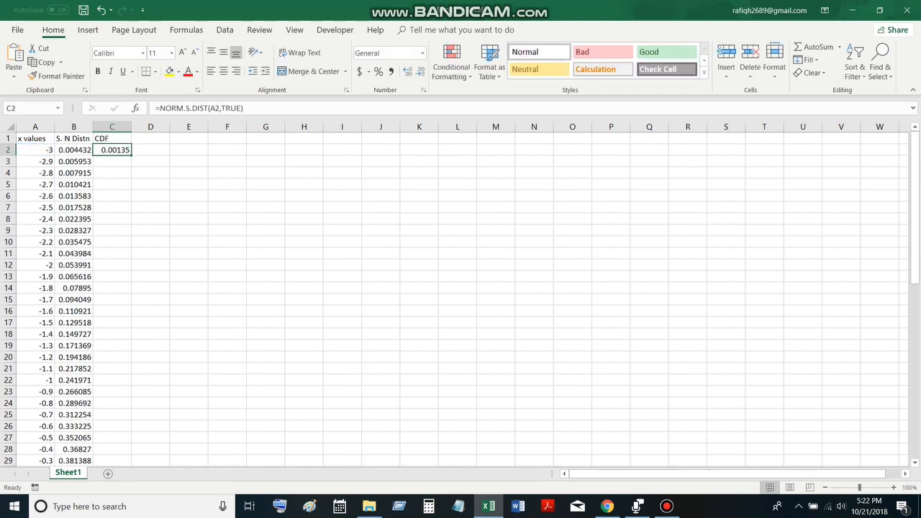
{"action": "double_click", "coordinate": [131, 155]}
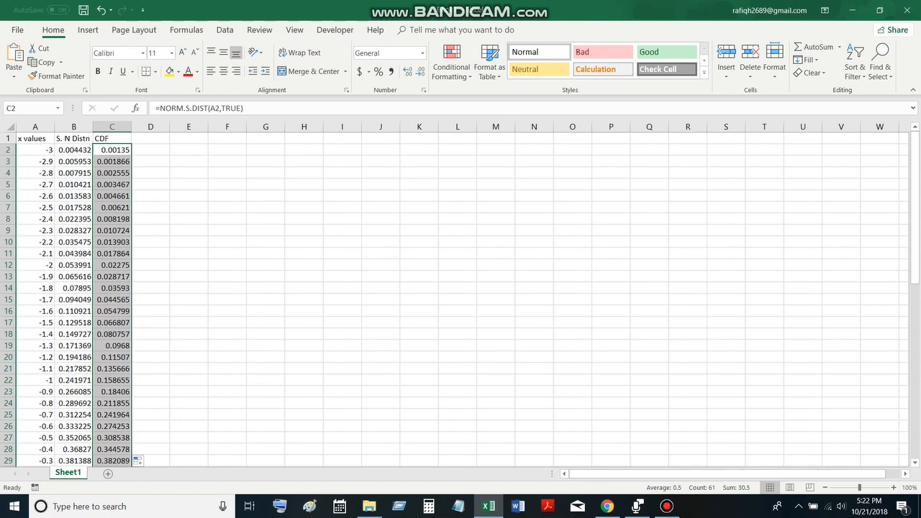
Enter 10 in cell H2
{"action": "left_click", "coordinate": [304, 150]}
{"action": "type", "text": "10"}
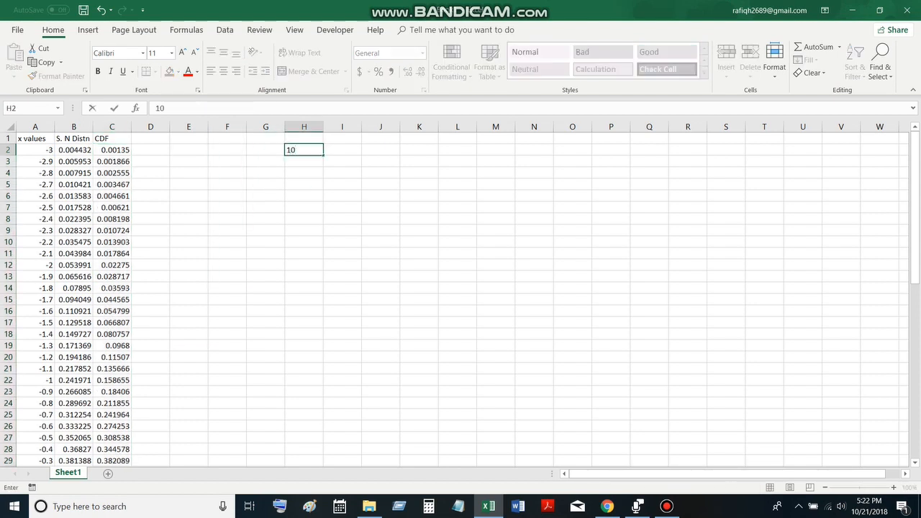
{"action": "key", "text": "Return"}
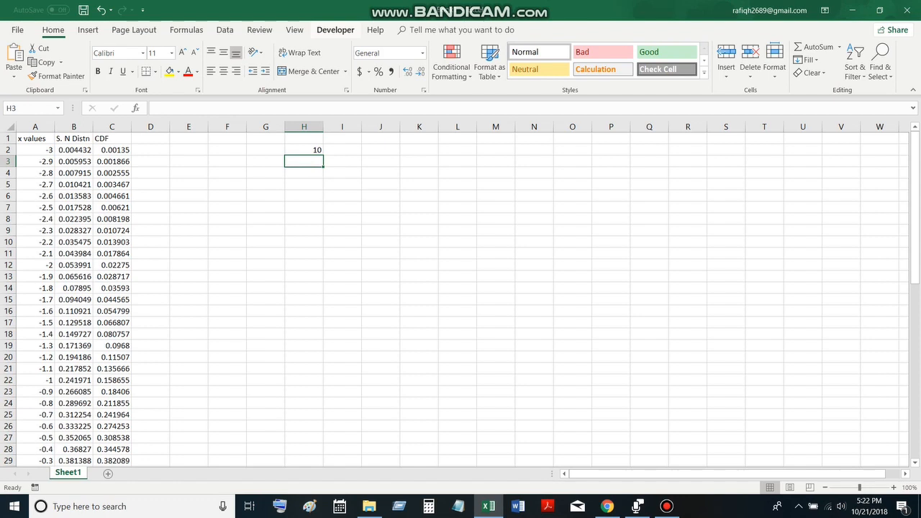
Insert a horizontal scroll bar form control across cells I1 to K1
{"action": "left_click", "coordinate": [335, 30]}
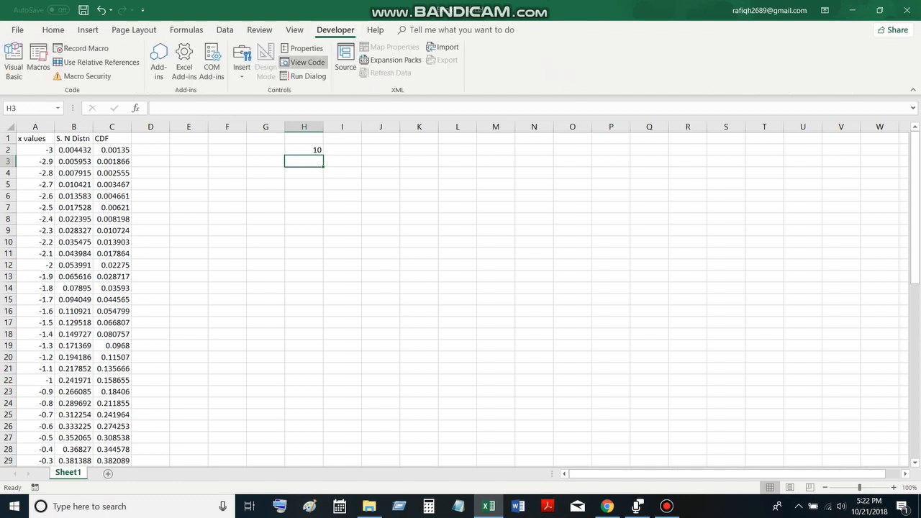
{"action": "left_click", "coordinate": [242, 61]}
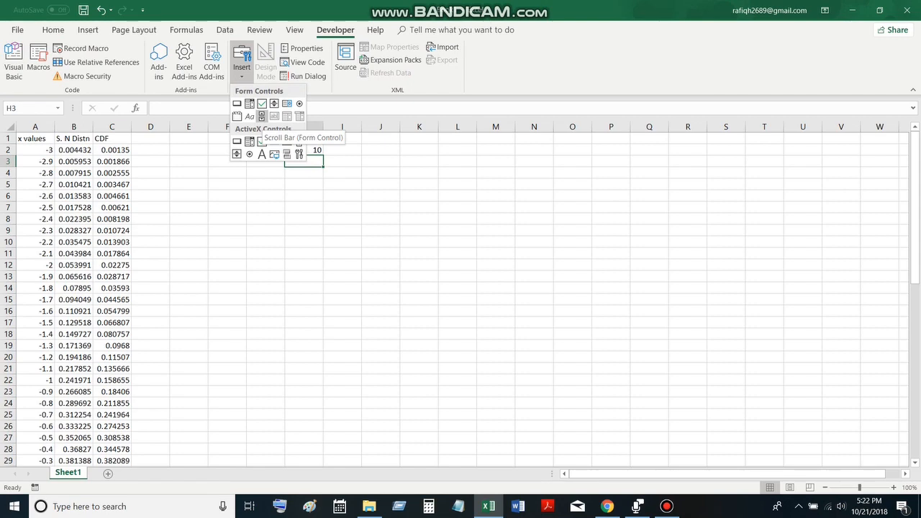
{"action": "left_click", "coordinate": [261, 116]}
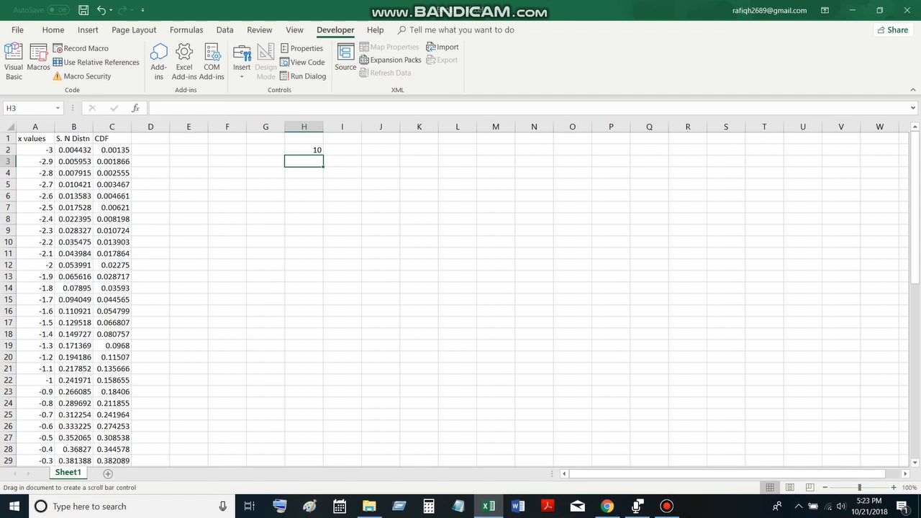
{"action": "left_click_drag", "start_coordinate": [325, 135], "coordinate": [439, 147]}
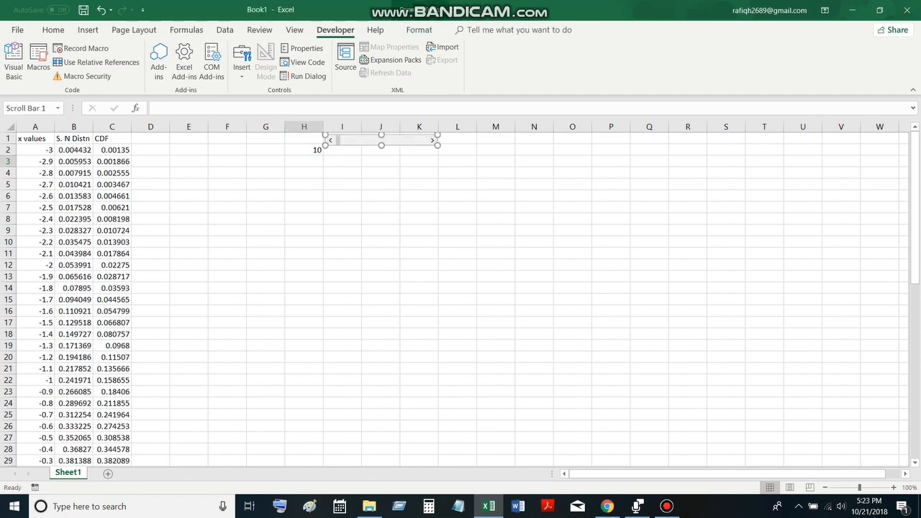
Set the scroll bar's current value to 10, its minimum to 10 and its maximum to 70
{"action": "right_click", "coordinate": [430, 140]}
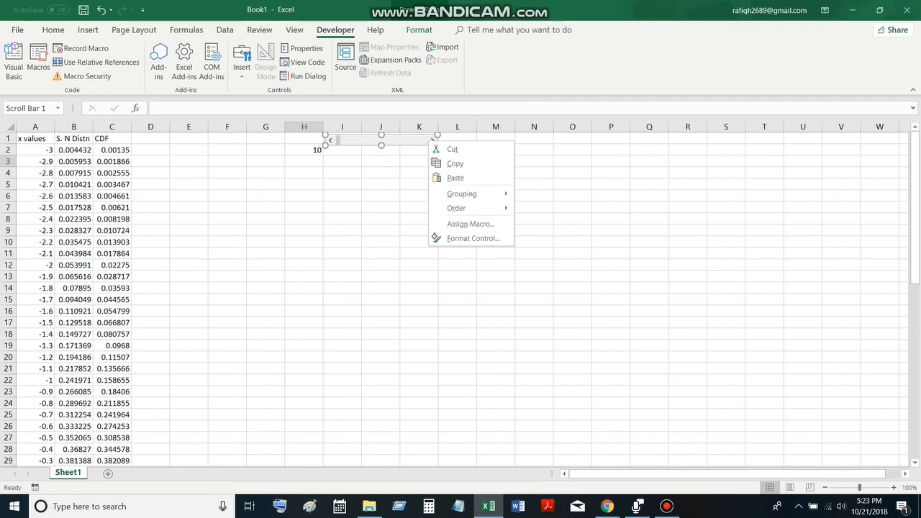
{"action": "left_click", "coordinate": [473, 238]}
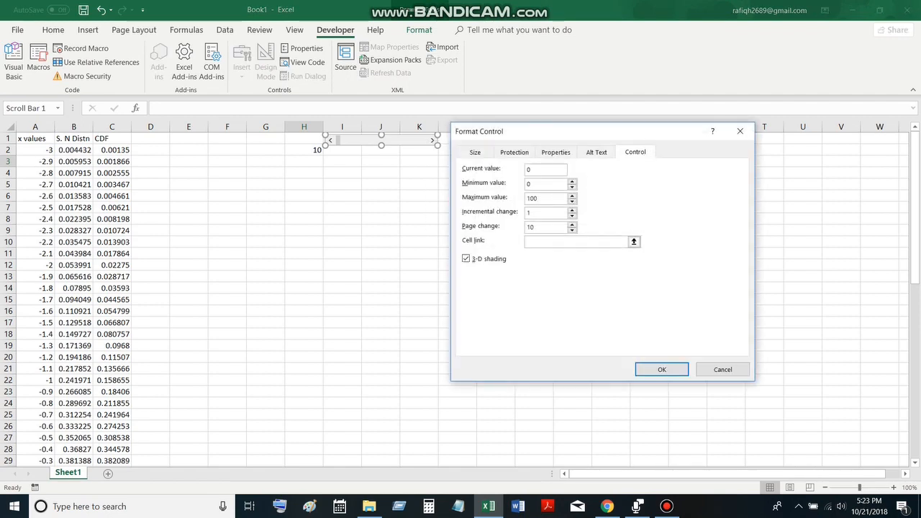
{"action": "key", "text": "BackSpace"}
{"action": "type", "text": "10"}
{"action": "key", "text": "BackSpace"}
{"action": "type", "text": "10"}
{"action": "left_click", "coordinate": [538, 198]}
{"action": "key", "text": "BackSpace"}
{"action": "key", "text": "BackSpace"}
{"action": "key", "text": "BackSpace"}
{"action": "type", "text": "70"}
Link the scroll bar to cell $H$2 and test it by stepping its value up to 13
{"action": "left_click", "coordinate": [568, 242]}
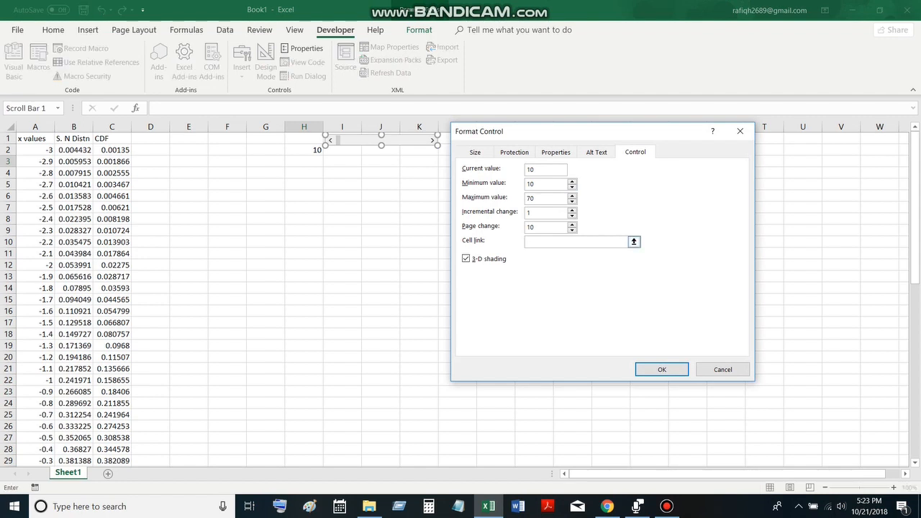
{"action": "left_click", "coordinate": [304, 150]}
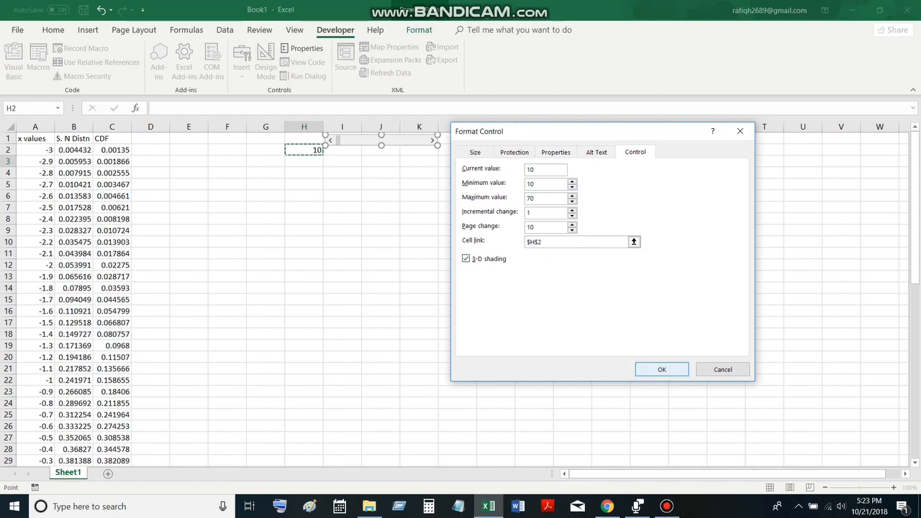
{"action": "key", "text": "Return"}
{"action": "left_click", "coordinate": [496, 230]}
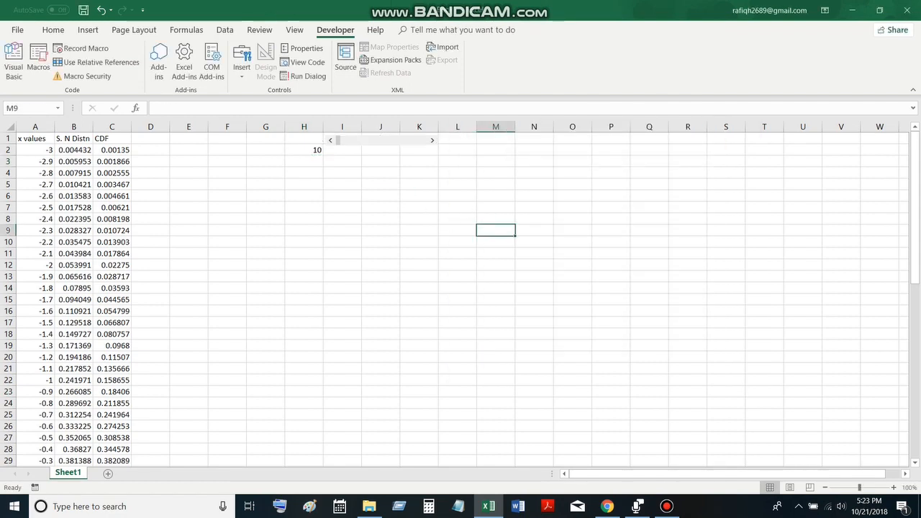
{"action": "left_click", "coordinate": [432, 140]}
{"action": "left_click", "coordinate": [432, 140]}
{"action": "left_click", "coordinate": [432, 140]}
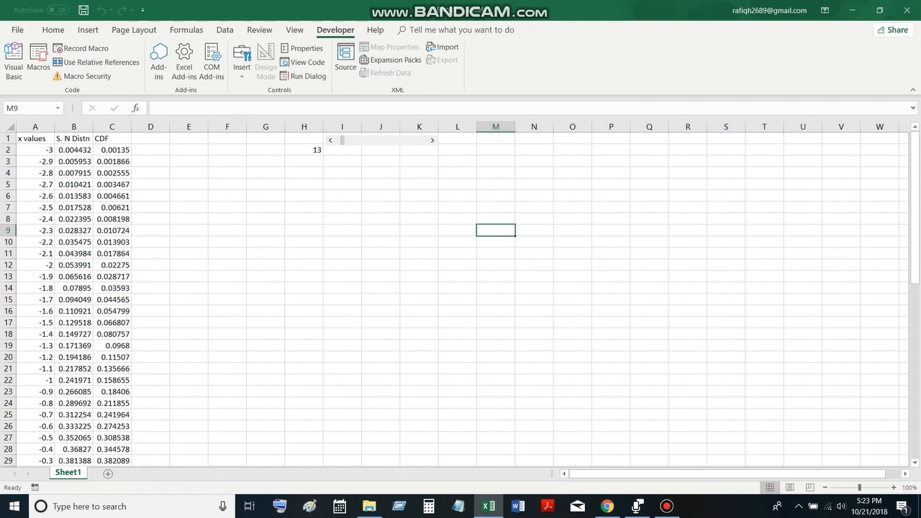
Merge and center cells J2:K2 and enter the label "z score:" in them
{"action": "left_click_drag", "start_coordinate": [381, 151], "coordinate": [420, 150]}
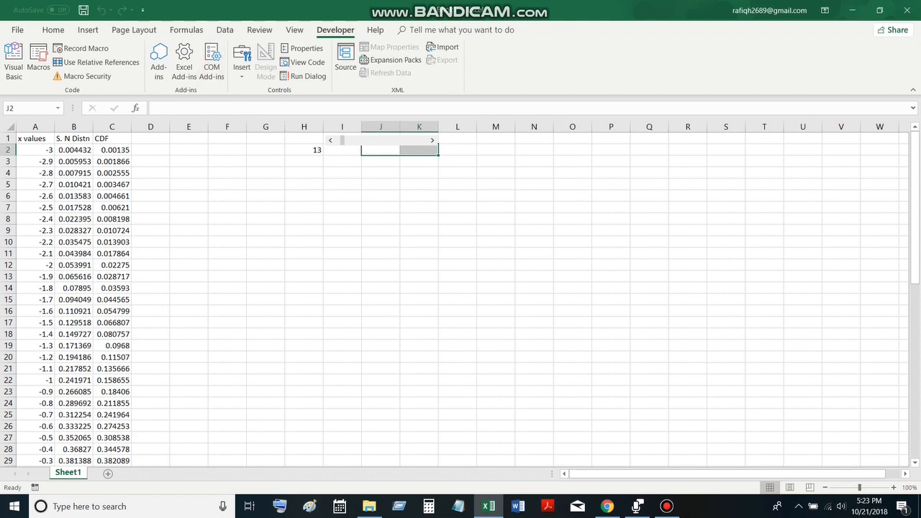
{"action": "left_click", "coordinate": [53, 29]}
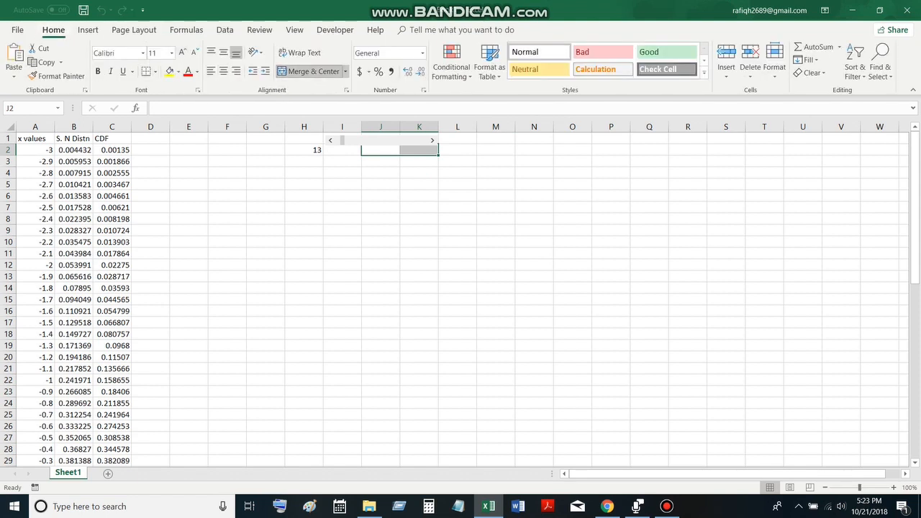
{"action": "left_click", "coordinate": [310, 72]}
{"action": "type", "text": "z"}
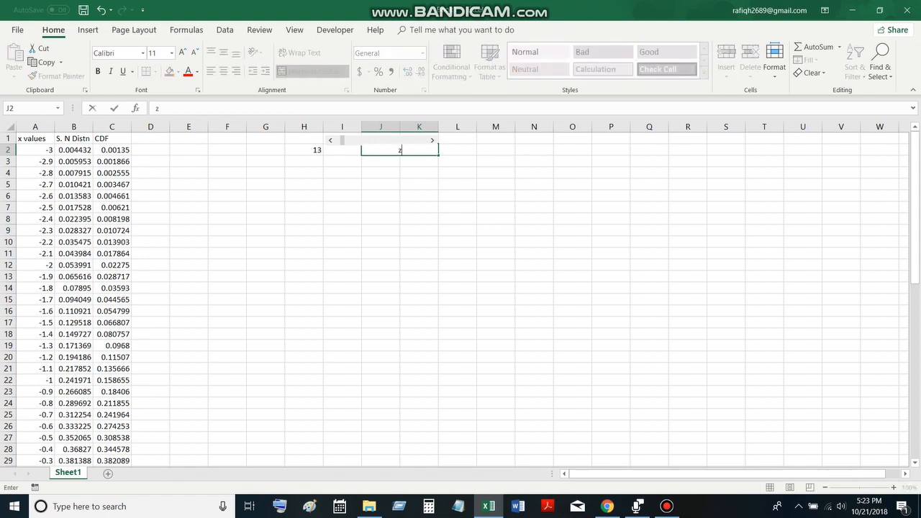
{"action": "type", "text": " score"}
{"action": "type", "text": ":"}
{"action": "key", "text": "Tab"}
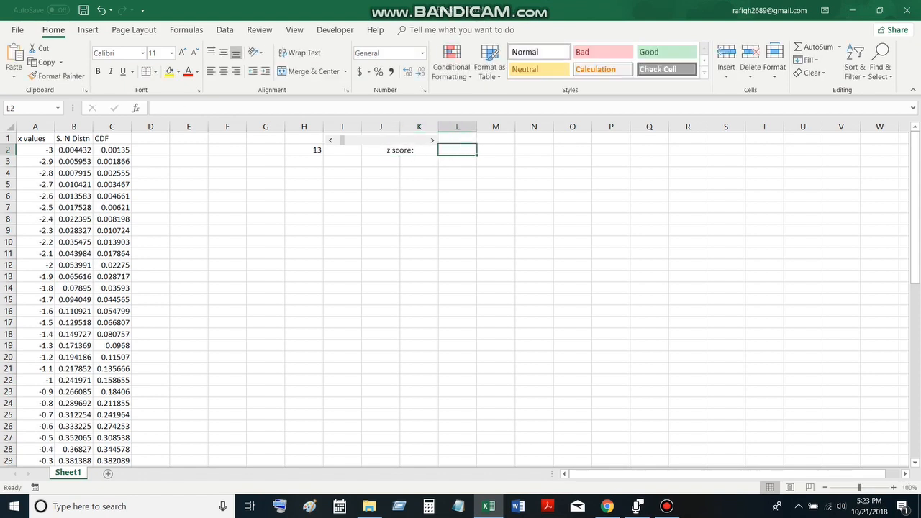
Enter the formula =(H2/10)-4 in L2 to convert the scroll bar value into a z score
{"action": "type", "text": "="}
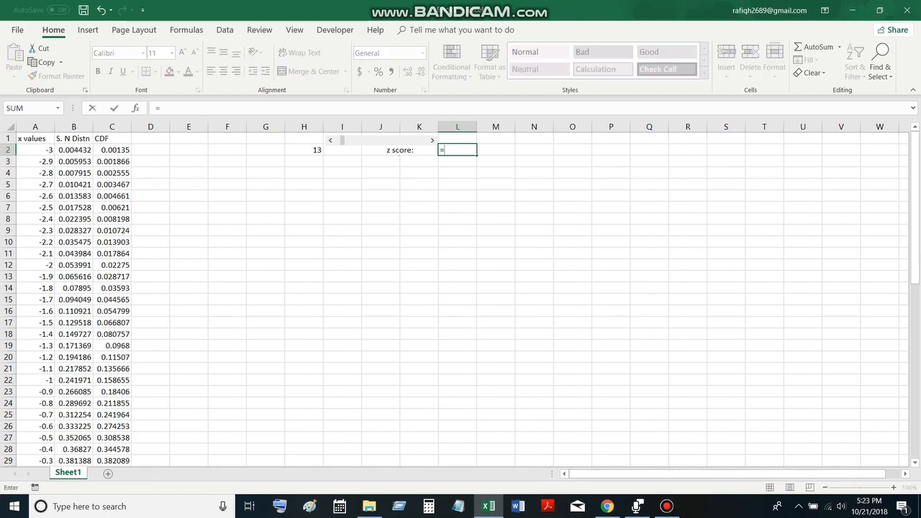
{"action": "left_click", "coordinate": [303, 149]}
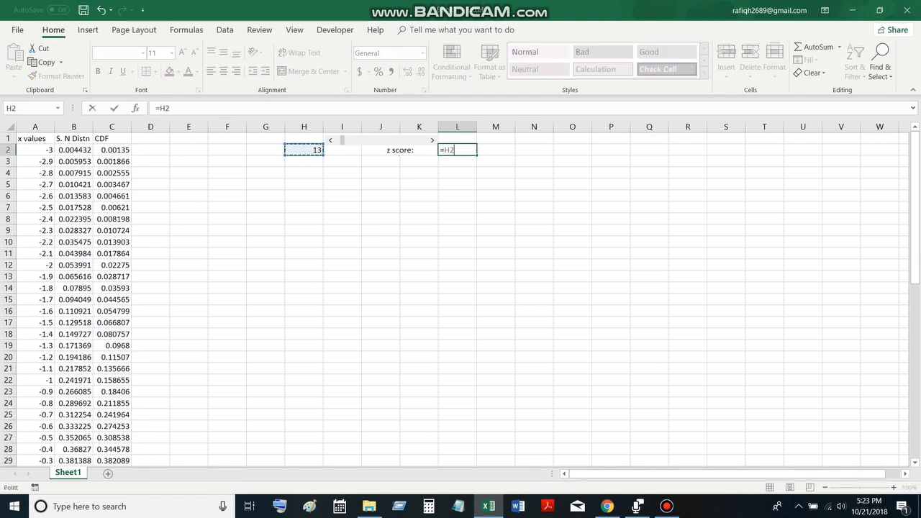
{"action": "type", "text": "/10"}
{"action": "left_click", "coordinate": [159, 107]}
{"action": "type", "text": "("}
{"action": "left_click", "coordinate": [185, 108]}
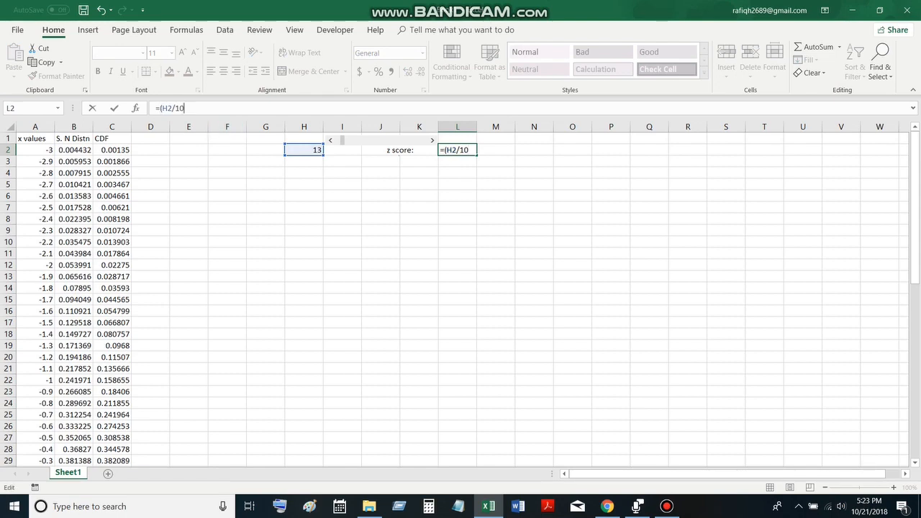
{"action": "type", "text": ")-"}
{"action": "key", "text": "Return"}
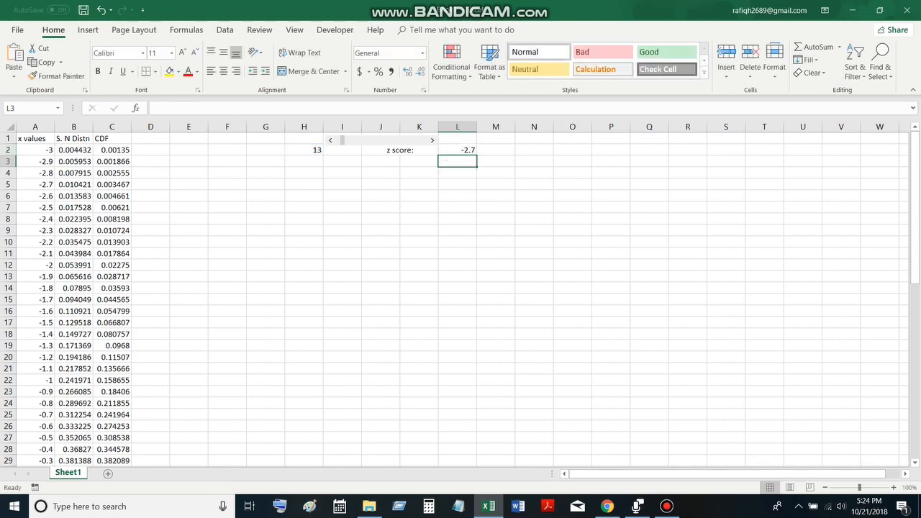
Step the scroll bar back down to its minimum value of 10
{"action": "left_click", "coordinate": [330, 140]}
{"action": "left_click", "coordinate": [331, 140]}
{"action": "left_click", "coordinate": [330, 140]}
Enter the heading "Area" in cell D1
{"action": "left_click", "coordinate": [150, 138]}
{"action": "type", "text": "Area"}
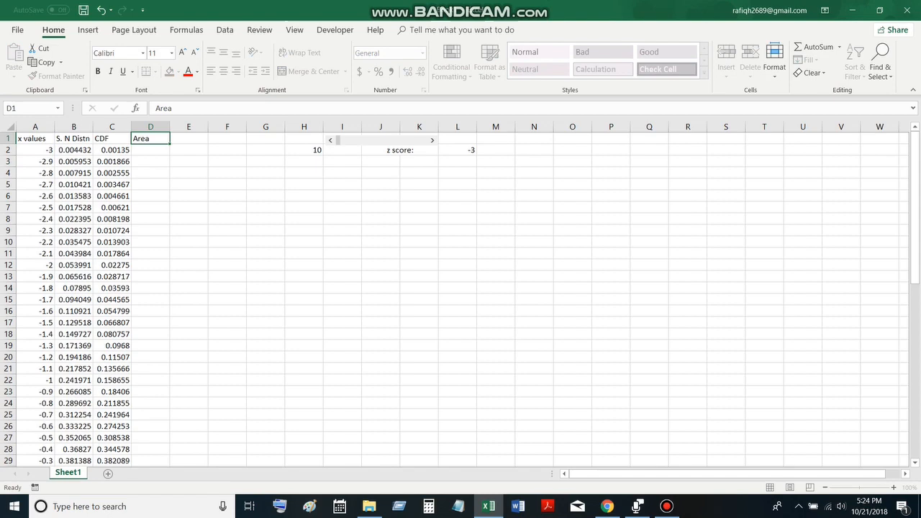
{"action": "key", "text": "Return"}
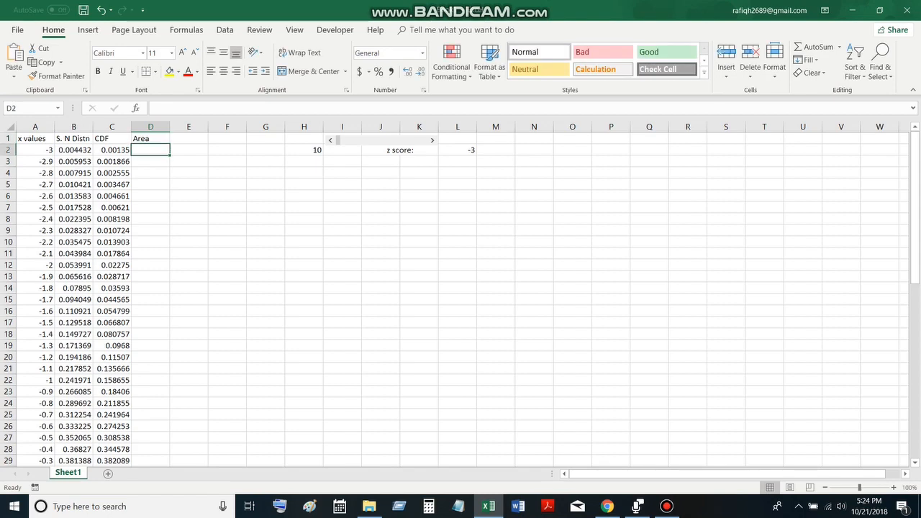
Enter the formula =IF(A2<=$L$2,B2, " ") in D2 and fill it down the Area column to the end of the table
{"action": "type", "text": "="}
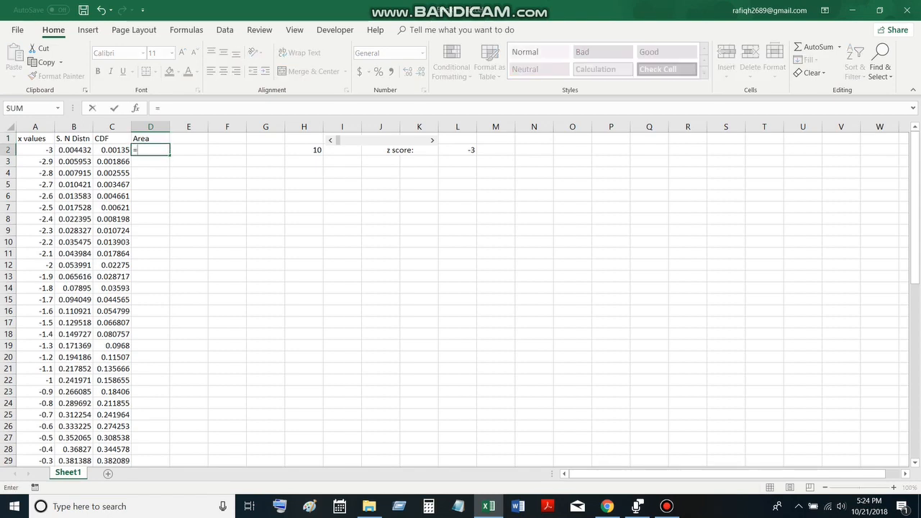
{"action": "type", "text": "if("}
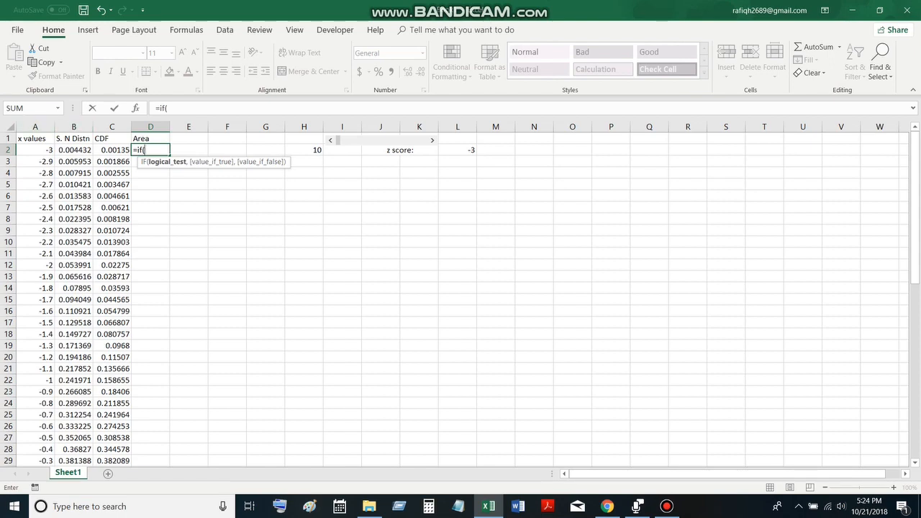
{"action": "left_click", "coordinate": [35, 150]}
{"action": "type", "text": "<="}
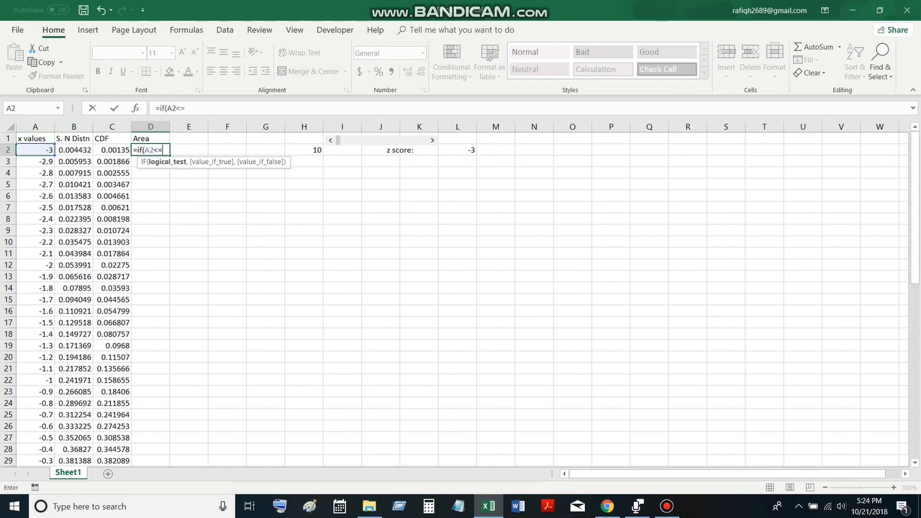
{"action": "left_click", "coordinate": [458, 150]}
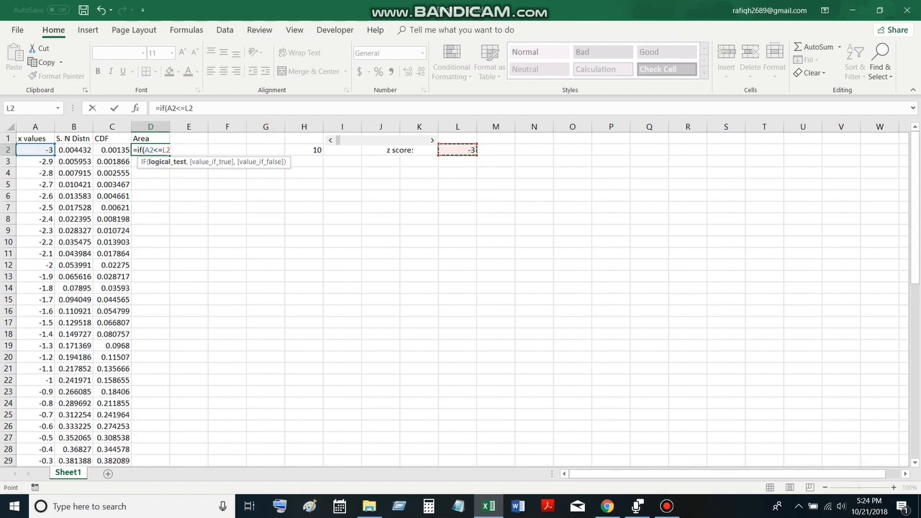
{"action": "left_click", "coordinate": [186, 108]}
{"action": "type", "text": "$"}
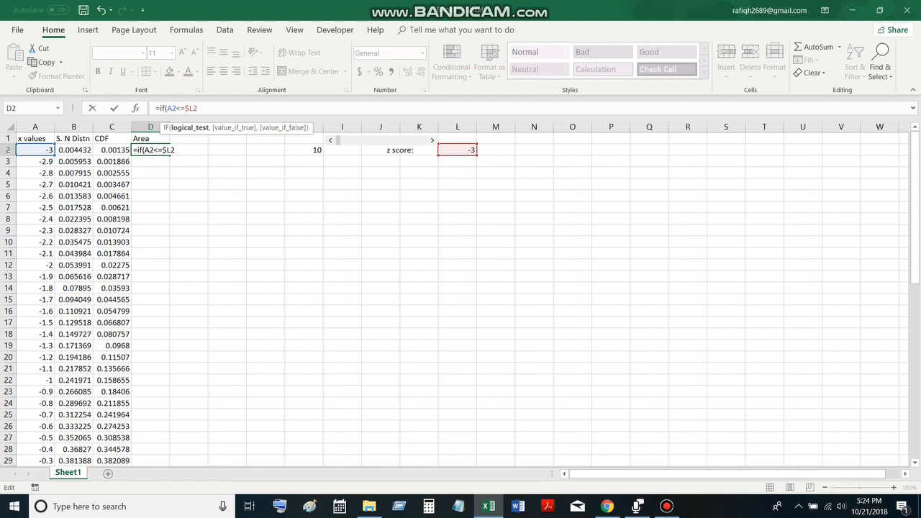
{"action": "key", "text": "Right"}
{"action": "type", "text": "$2,"}
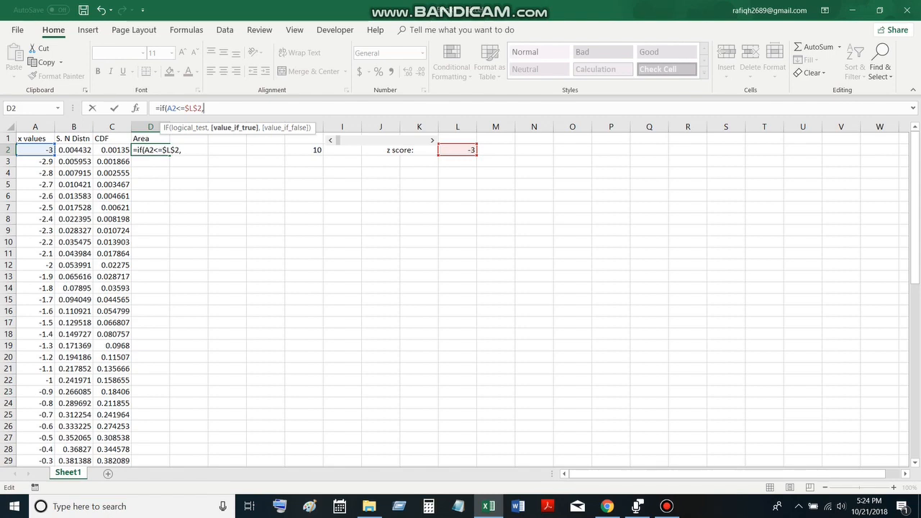
{"action": "left_click", "coordinate": [73, 150]}
{"action": "type", "text": ","}
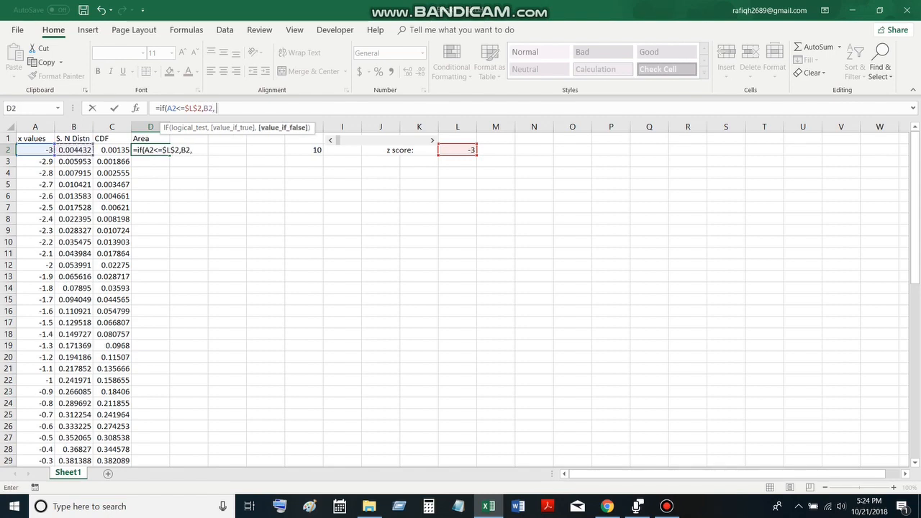
{"action": "type", "text": " \" \")"}
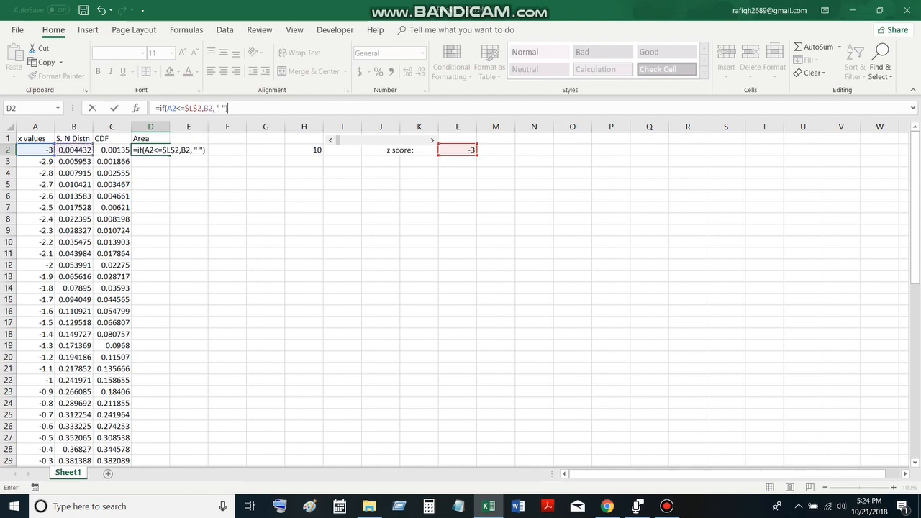
{"action": "key", "text": "Return"}
{"action": "left_click", "coordinate": [150, 150]}
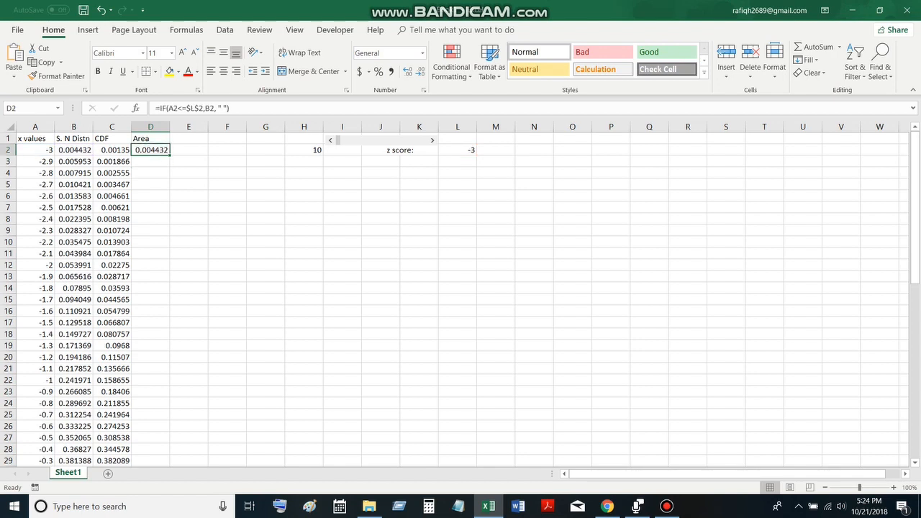
{"action": "double_click", "coordinate": [170, 155]}
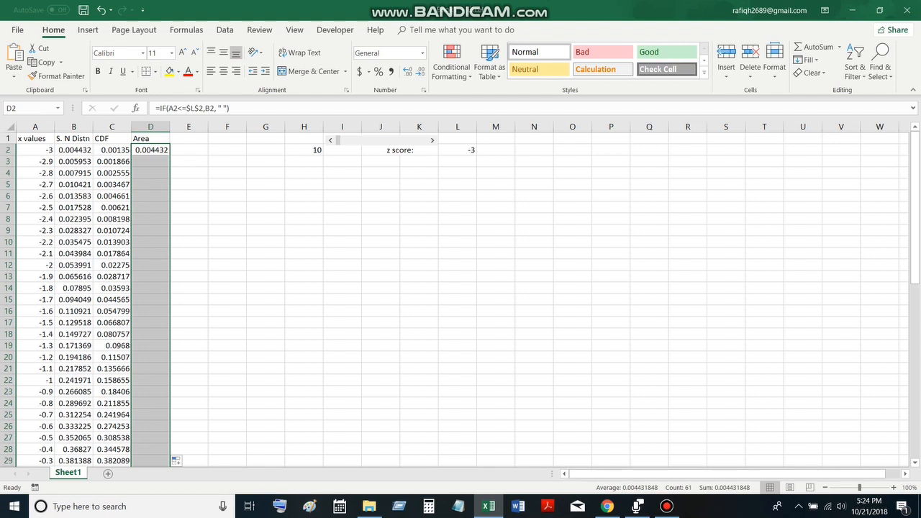
Step the scroll bar up until its linked value in H2 reaches 23
{"action": "left_click", "coordinate": [432, 140]}
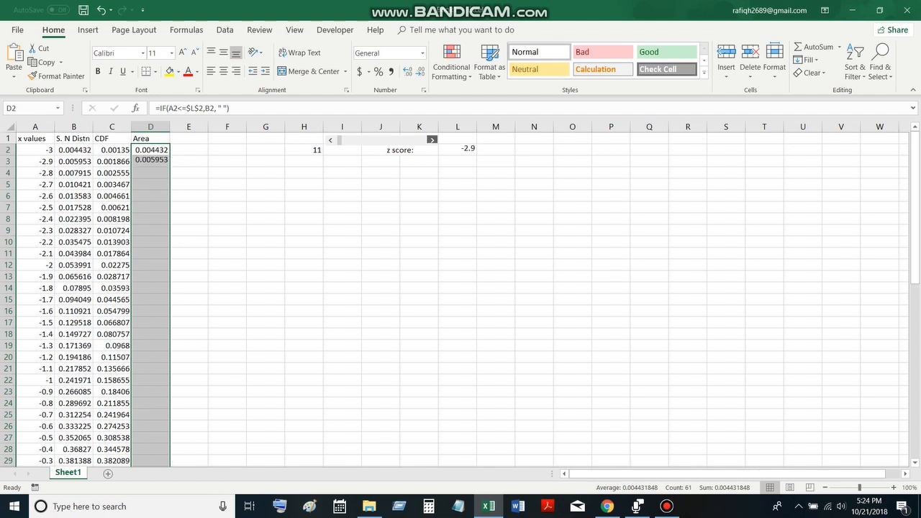
{"action": "left_click", "coordinate": [432, 139]}
{"action": "left_click", "coordinate": [432, 140]}
{"action": "left_click", "coordinate": [432, 139]}
{"action": "left_click", "coordinate": [431, 140]}
{"action": "left_click", "coordinate": [432, 140]}
{"action": "left_click", "coordinate": [432, 140]}
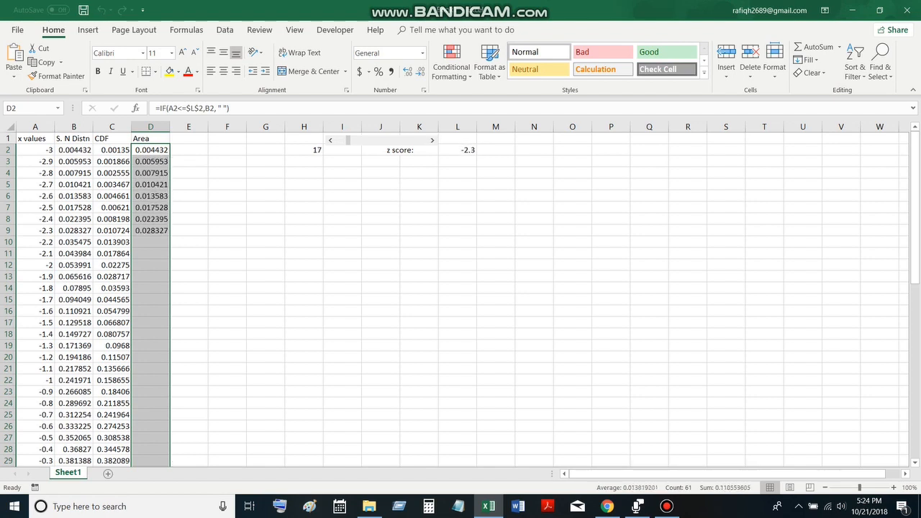
{"action": "left_click", "coordinate": [431, 140]}
{"action": "left_click", "coordinate": [432, 140]}
{"action": "left_click", "coordinate": [432, 140]}
{"action": "left_click", "coordinate": [432, 140]}
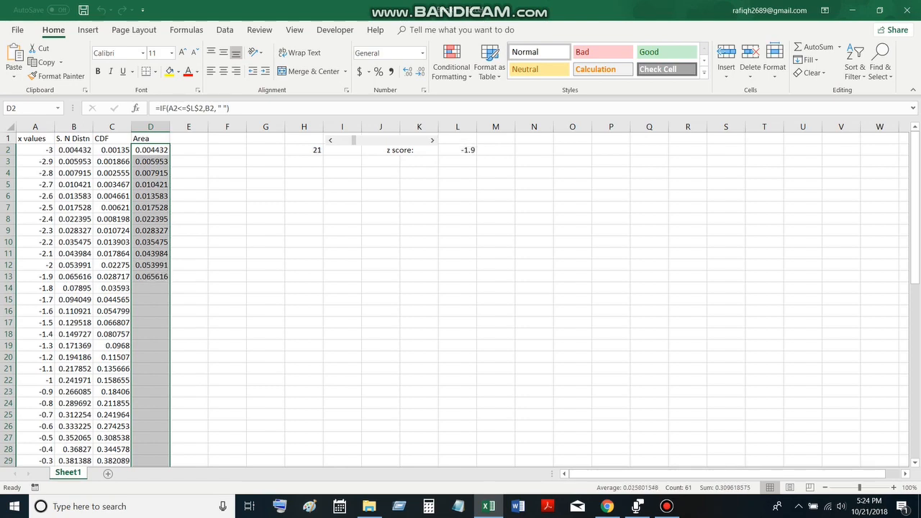
{"action": "left_click", "coordinate": [432, 139]}
{"action": "left_click", "coordinate": [431, 140]}
Hide the scroll bar's linked value in H2 by setting its font color to white
{"action": "left_click", "coordinate": [303, 149]}
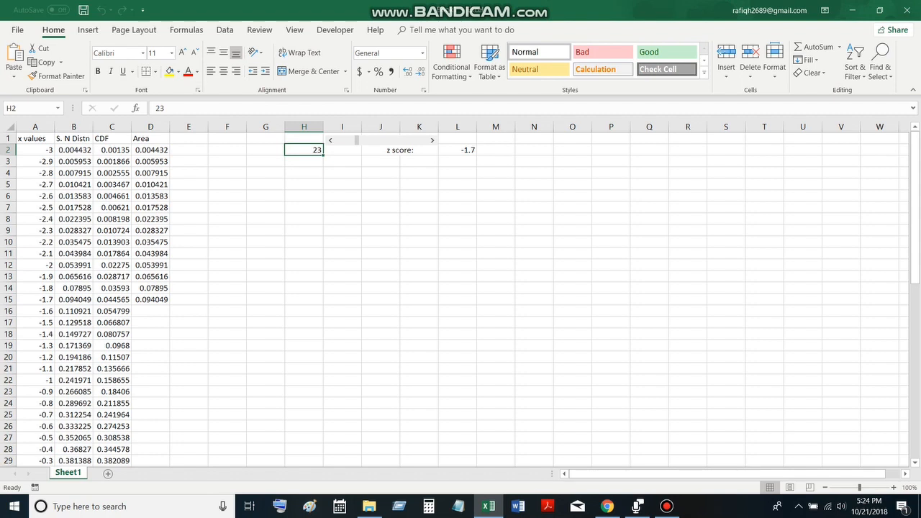
{"action": "left_click", "coordinate": [197, 72]}
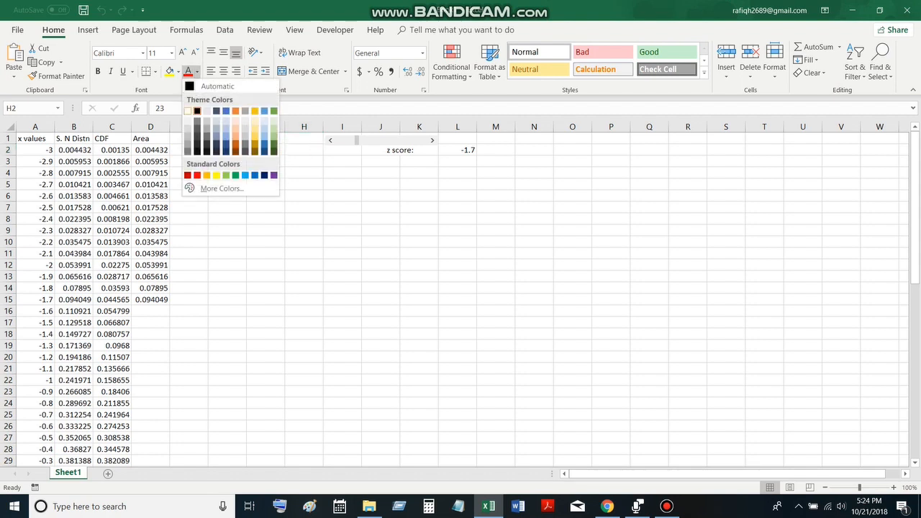
{"action": "left_click", "coordinate": [196, 111]}
Merge and center cells J3:K3 and enter the label "Probability:" in them
{"action": "left_click_drag", "start_coordinate": [381, 195], "coordinate": [381, 162]}
{"action": "left_click_drag", "start_coordinate": [457, 218], "coordinate": [419, 161]}
{"action": "left_click", "coordinate": [381, 196]}
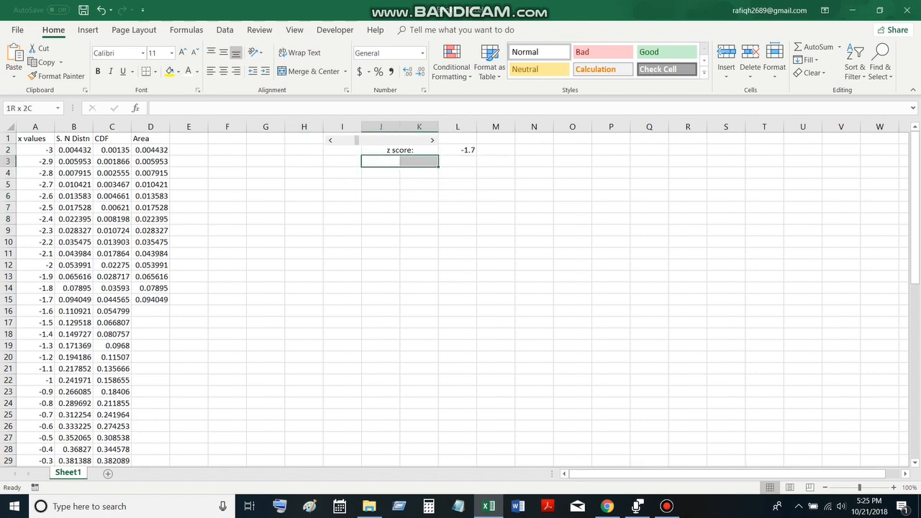
{"action": "left_click", "coordinate": [309, 71]}
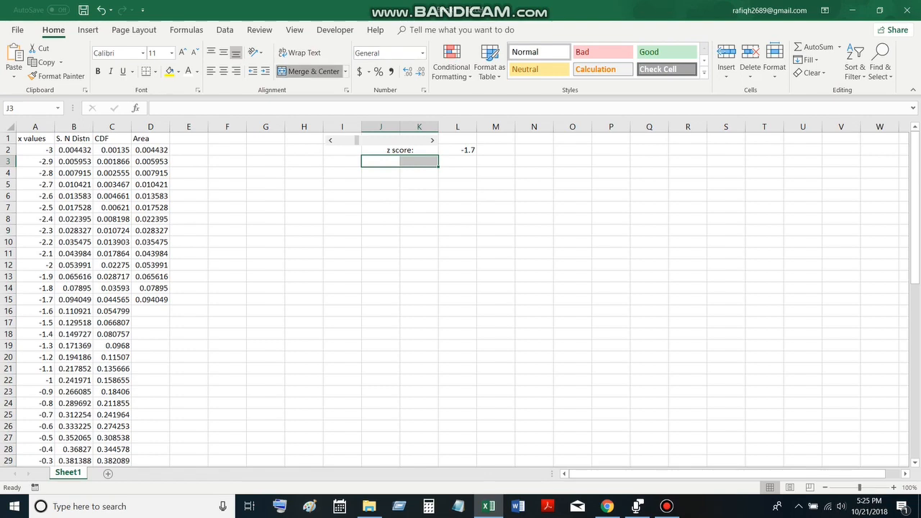
{"action": "type", "text": "Pr"}
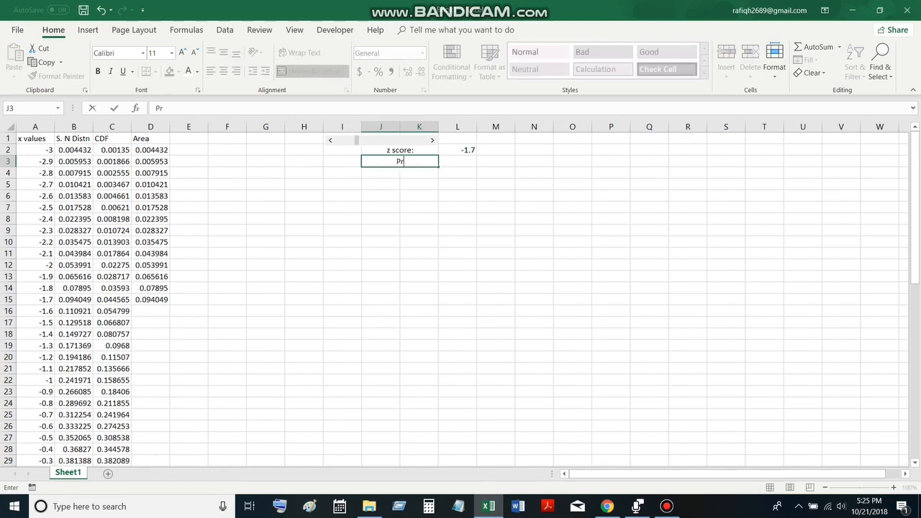
{"action": "type", "text": "obabio"}
{"action": "key", "text": "BackSpace"}
{"action": "type", "text": "lity:"}
{"action": "key", "text": "Tab"}
Enter the formula =NORM.S.DIST(L2,TRUE) in L3 to compute the cumulative probability of the z score
{"action": "type", "text": "="}
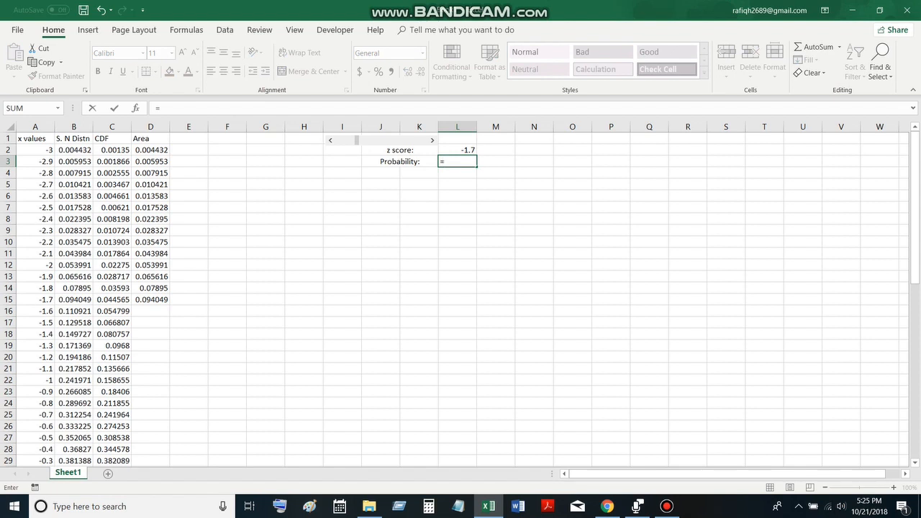
{"action": "type", "text": "N"}
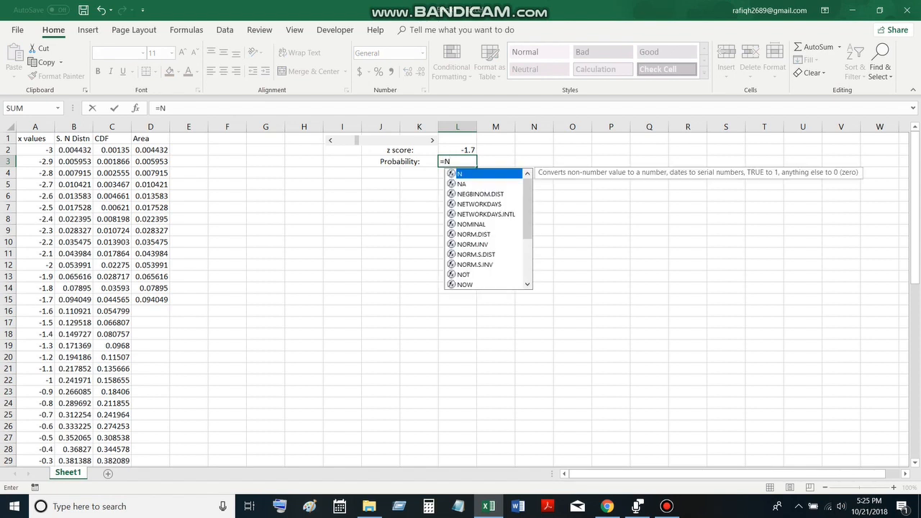
{"action": "double_click", "coordinate": [474, 234]}
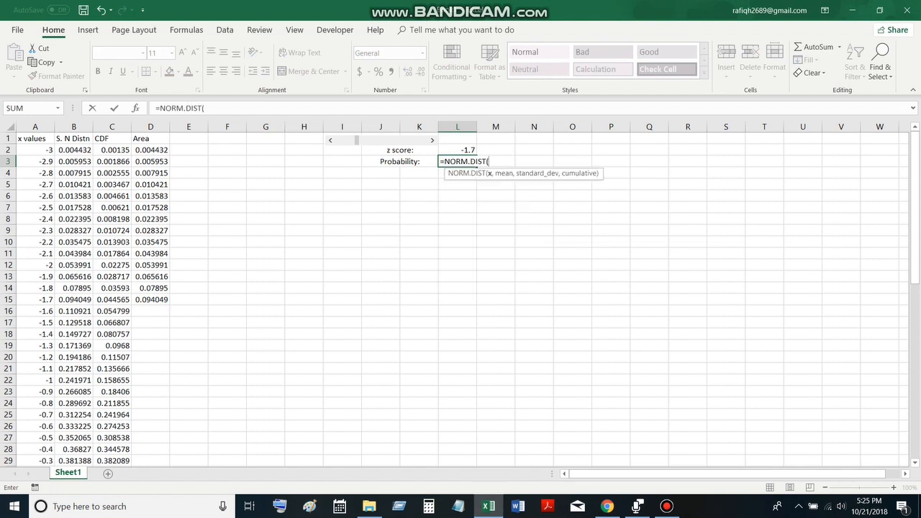
{"action": "key", "text": "BackSpace"}
{"action": "key", "text": "BackSpace"}
{"action": "key", "text": "BackSpace"}
{"action": "key", "text": "BackSpace"}
{"action": "key", "text": "BackSpace"}
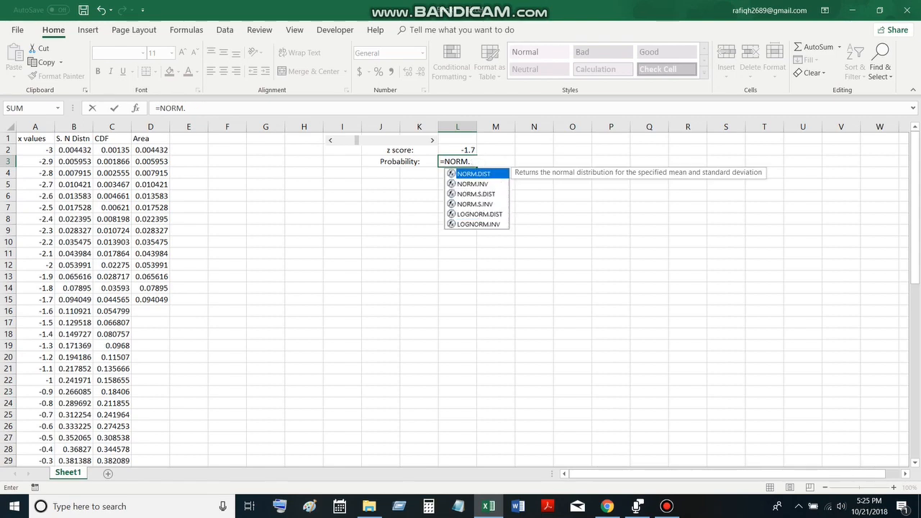
{"action": "type", "text": "S"}
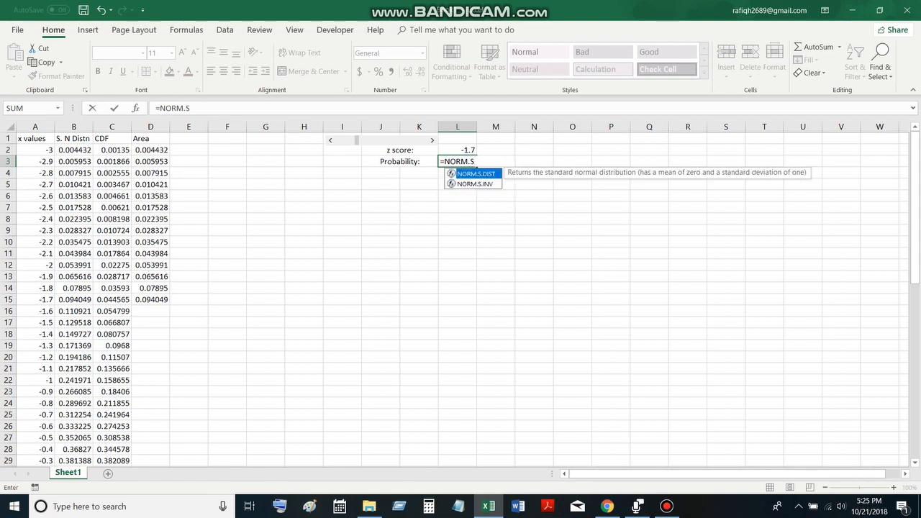
{"action": "double_click", "coordinate": [475, 173]}
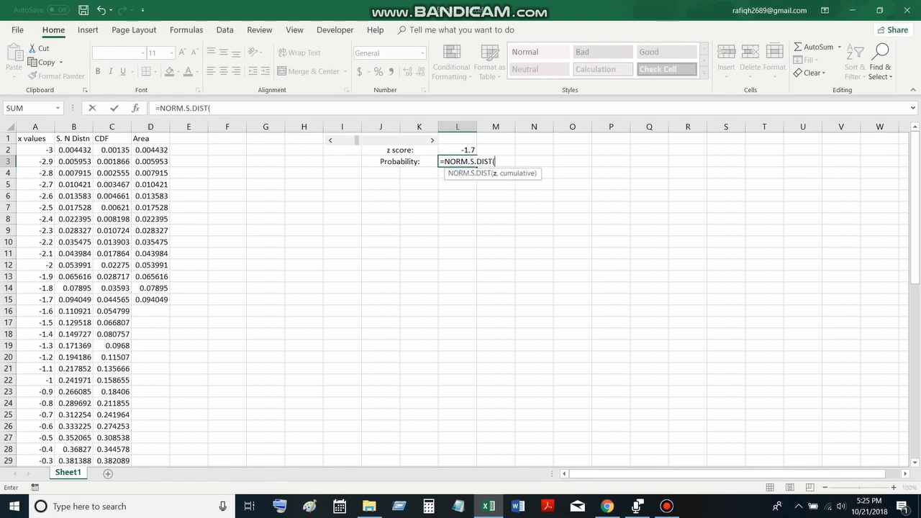
{"action": "left_click", "coordinate": [458, 151]}
{"action": "type", "text": ","}
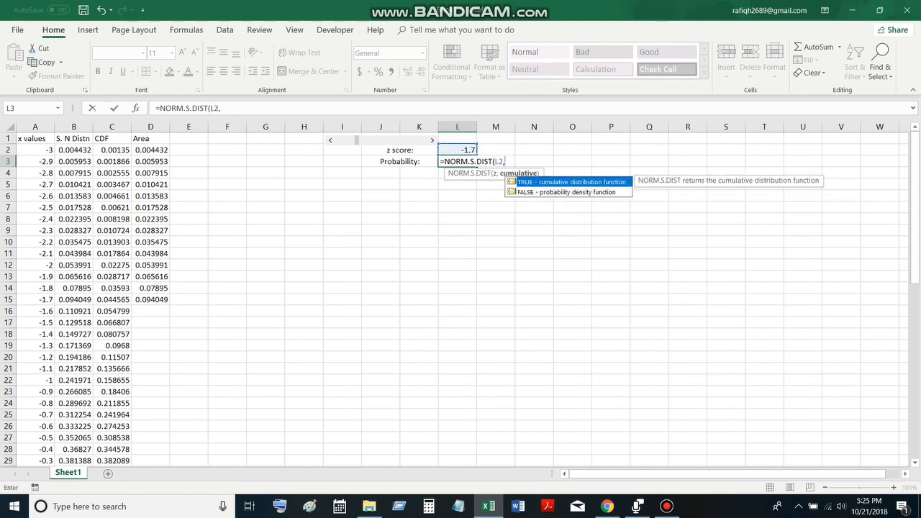
{"action": "type", "text": "TRUE)"}
{"action": "key", "text": "Return"}
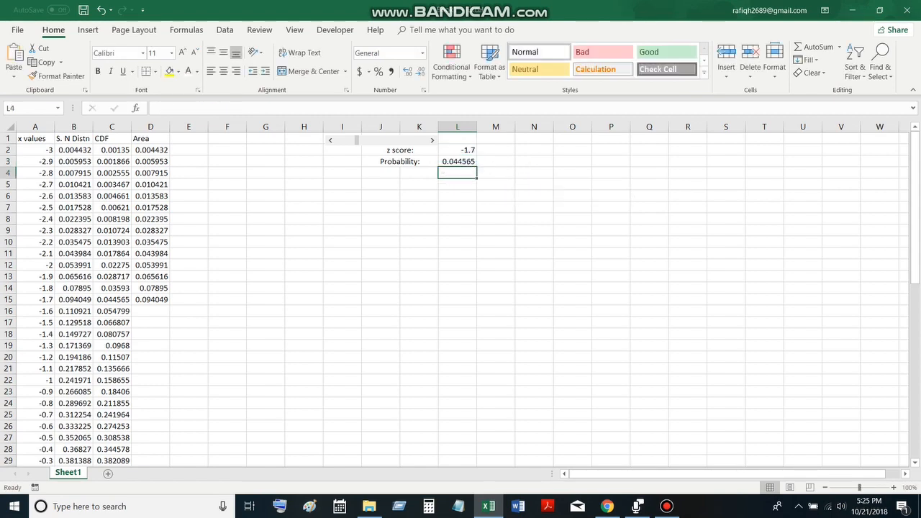
Format the probability in L3 as a percentage with two decimal places
{"action": "key", "text": "Up"}
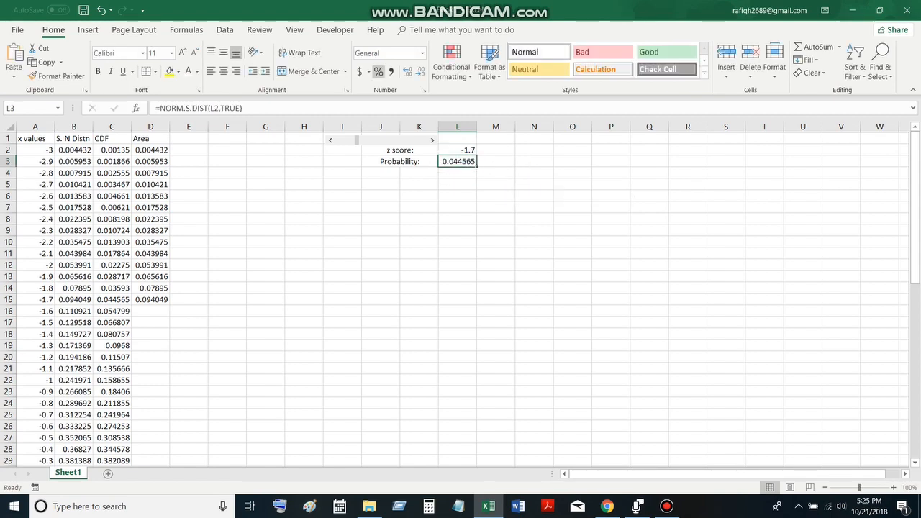
{"action": "left_click", "coordinate": [378, 71]}
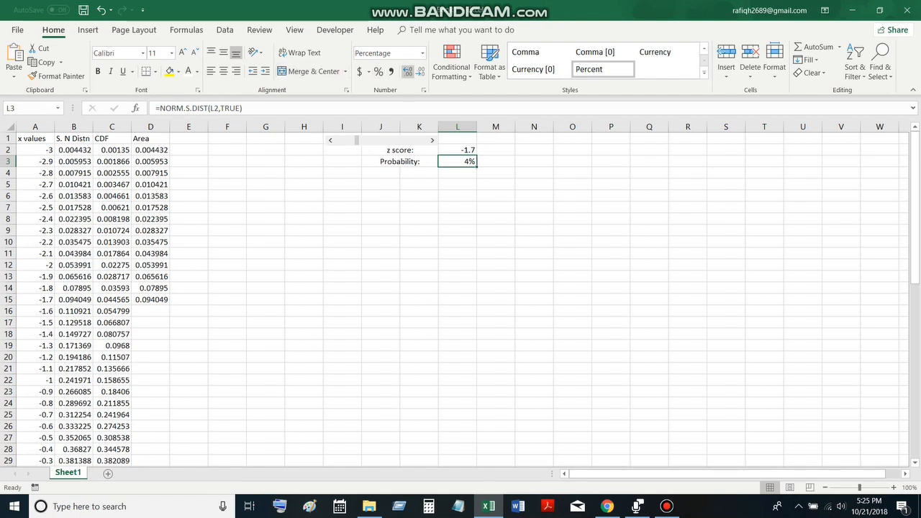
{"action": "left_click", "coordinate": [407, 72]}
{"action": "left_click", "coordinate": [407, 72]}
Insert an Area chart from A1:B62 that plots S. N Distn as a bell curve against the x values
{"action": "left_click_drag", "start_coordinate": [35, 138], "coordinate": [81, 452]}
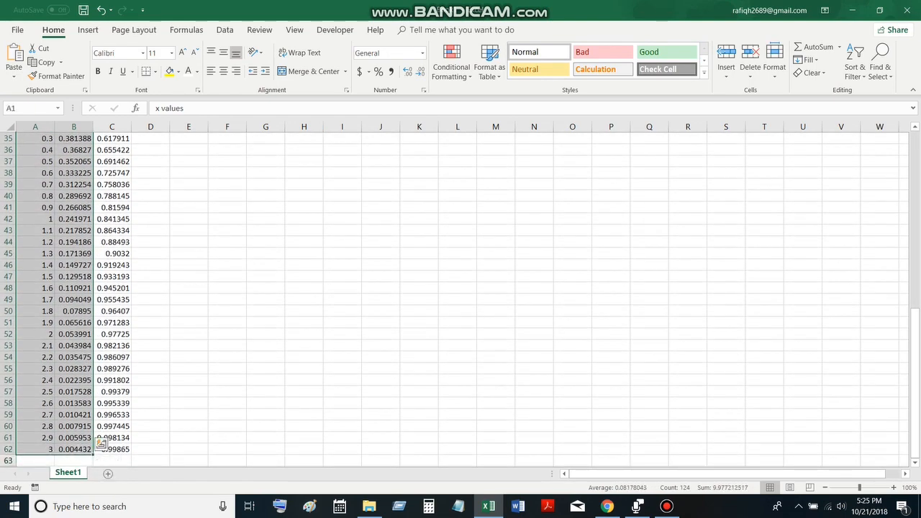
{"action": "left_click_drag", "start_coordinate": [914, 354], "coordinate": [914, 173]}
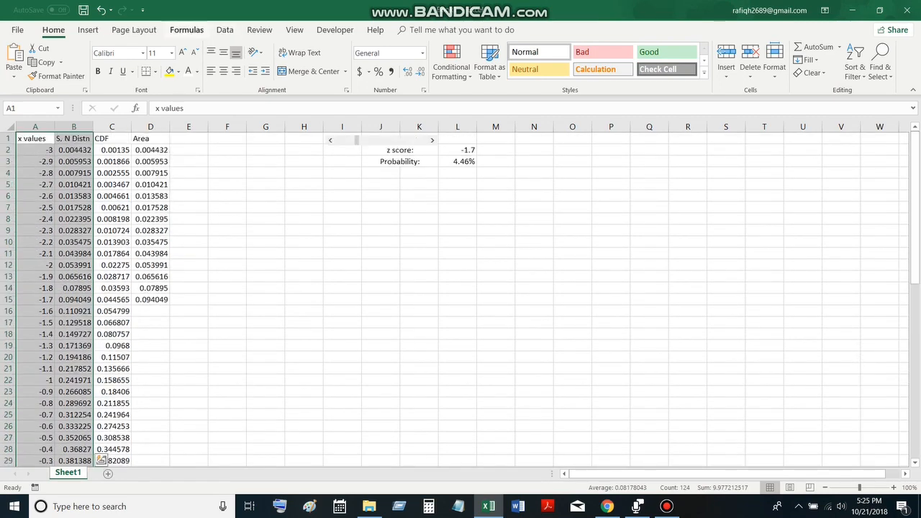
{"action": "left_click", "coordinate": [88, 30]}
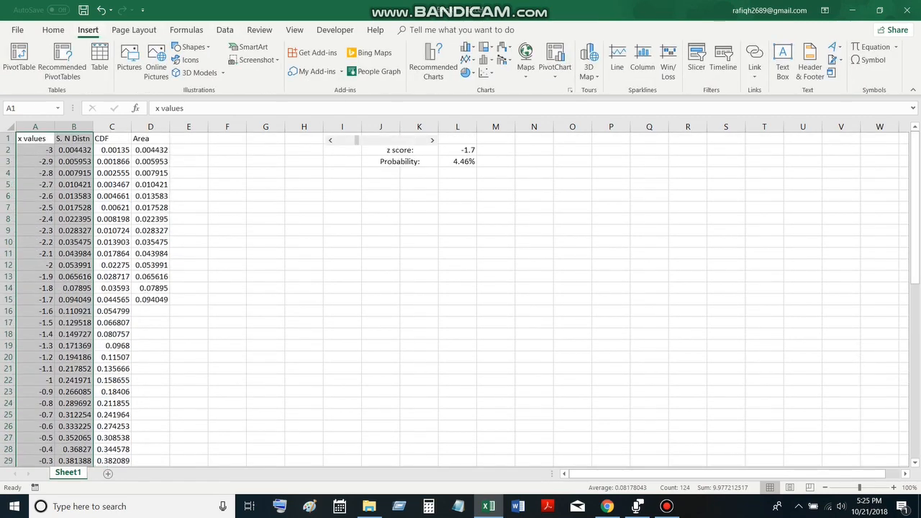
{"action": "left_click", "coordinate": [570, 90]}
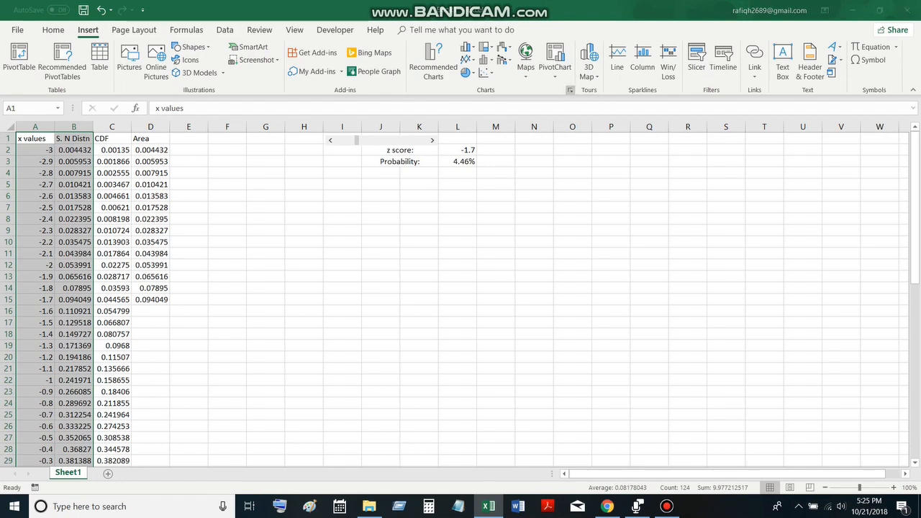
{"action": "left_click", "coordinate": [358, 93]}
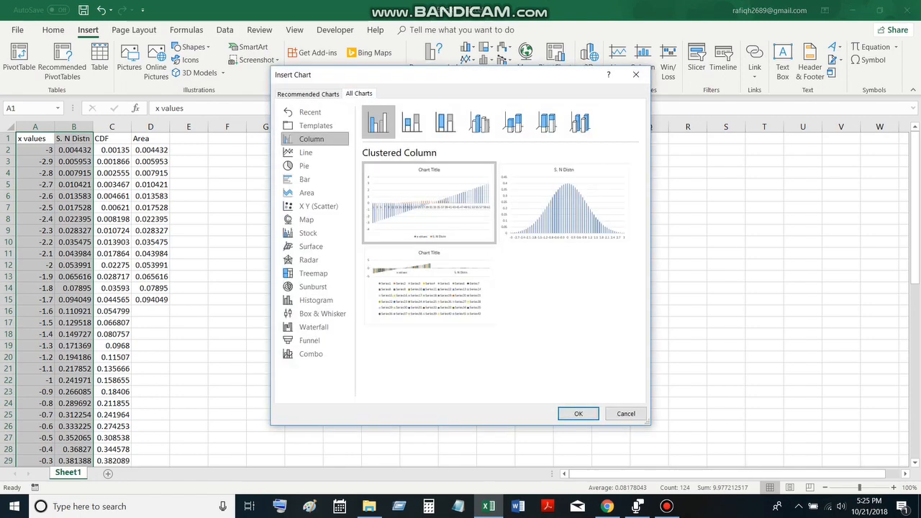
{"action": "left_click", "coordinate": [306, 192]}
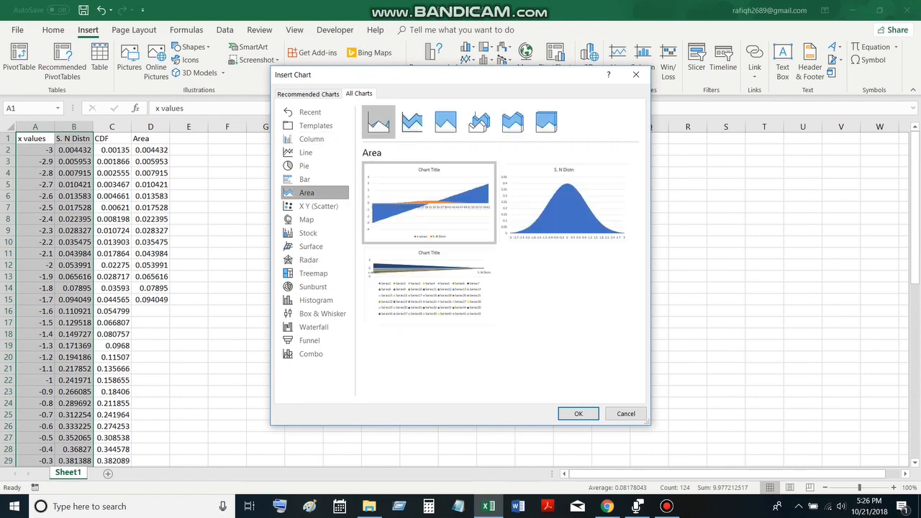
{"action": "double_click", "coordinate": [565, 203]}
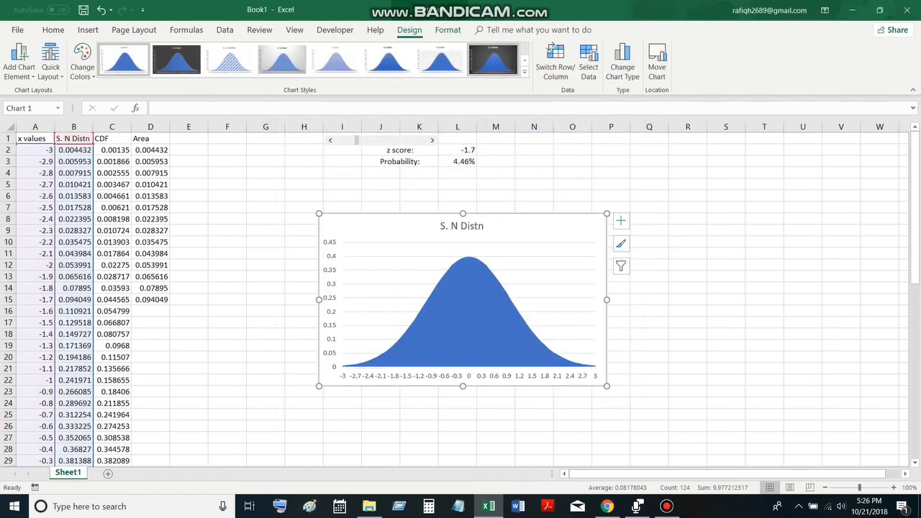
Apply the dark-background chart style with the blue gradient area to the bell curve chart
{"action": "left_click", "coordinate": [493, 59]}
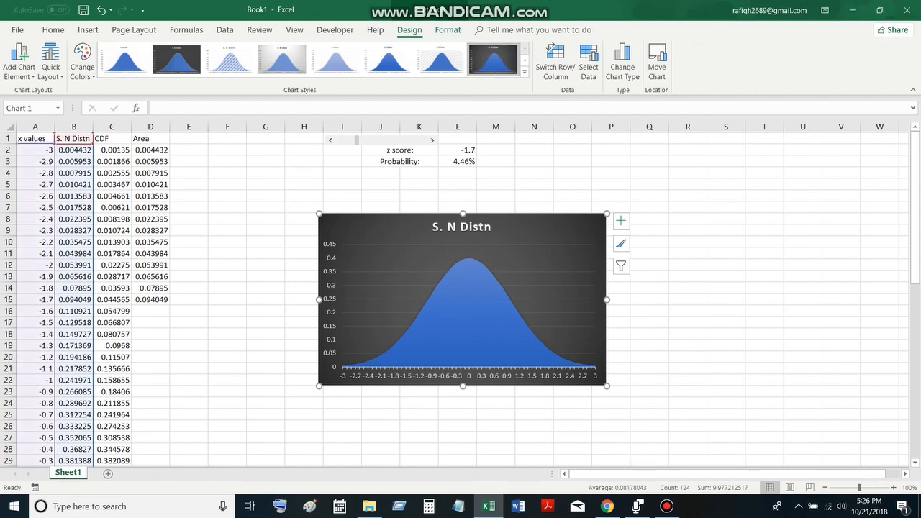
{"action": "left_click", "coordinate": [726, 266]}
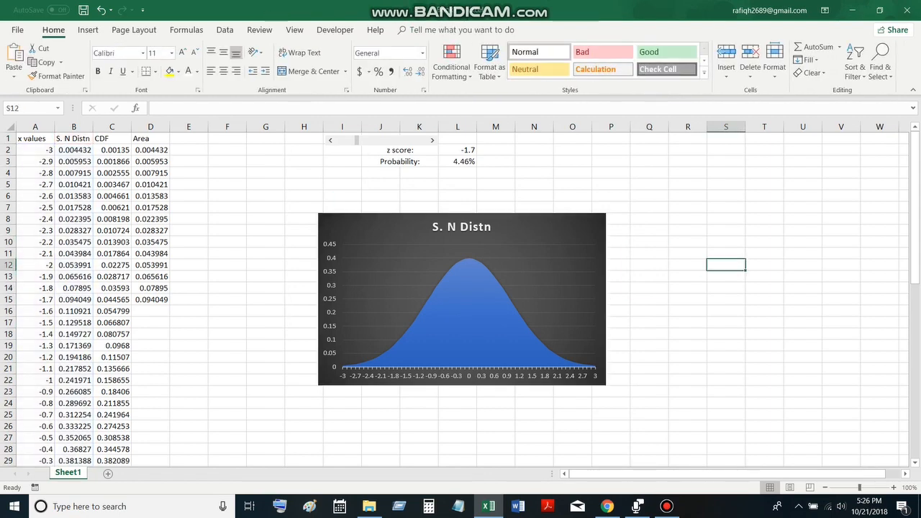
Add a new data series to the bell curve chart and take its name from cell D1
{"action": "left_click", "coordinate": [468, 322]}
{"action": "right_click", "coordinate": [440, 336]}
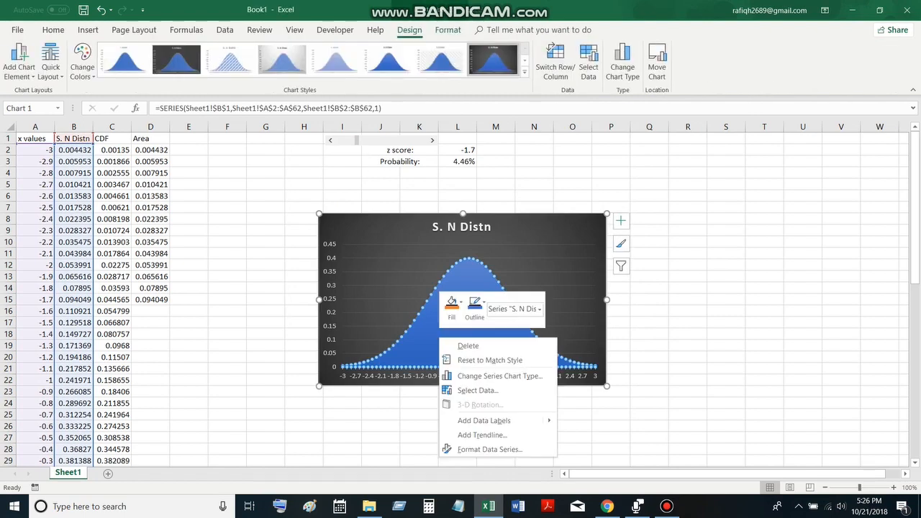
{"action": "left_click", "coordinate": [478, 391]}
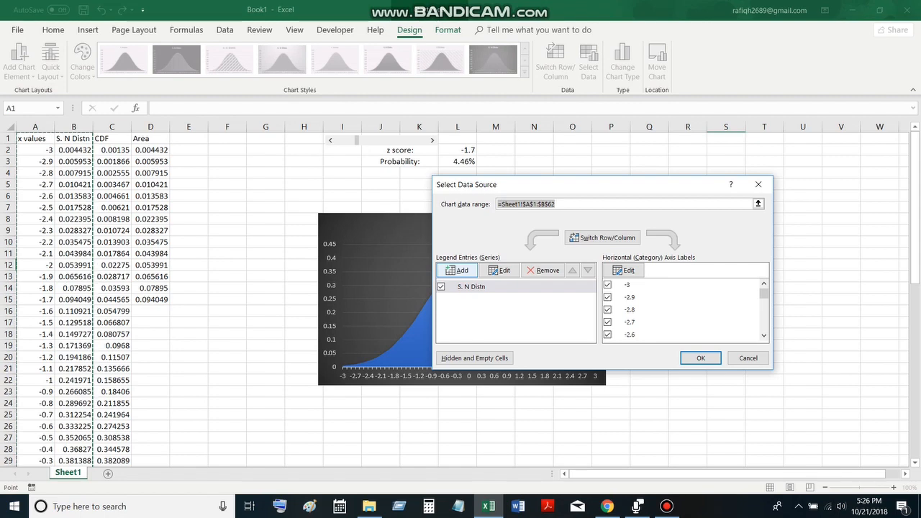
{"action": "left_click", "coordinate": [458, 271]}
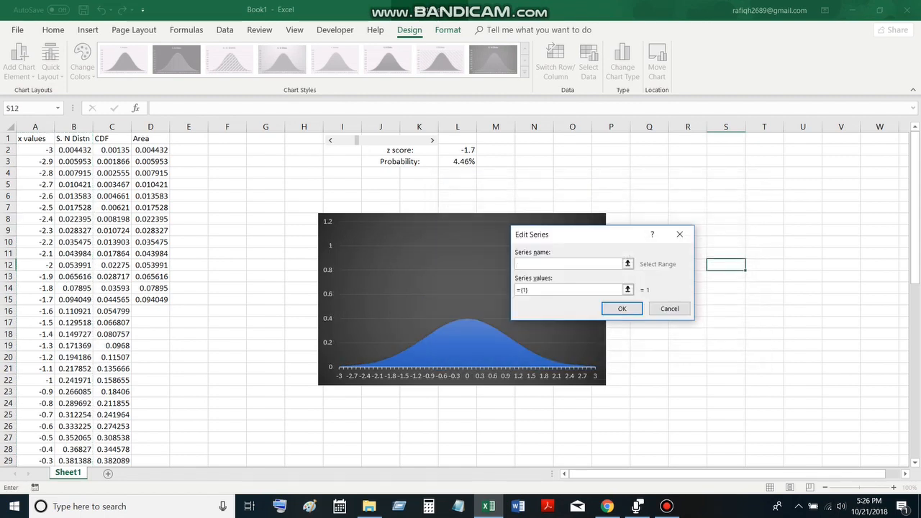
{"action": "left_click", "coordinate": [150, 138]}
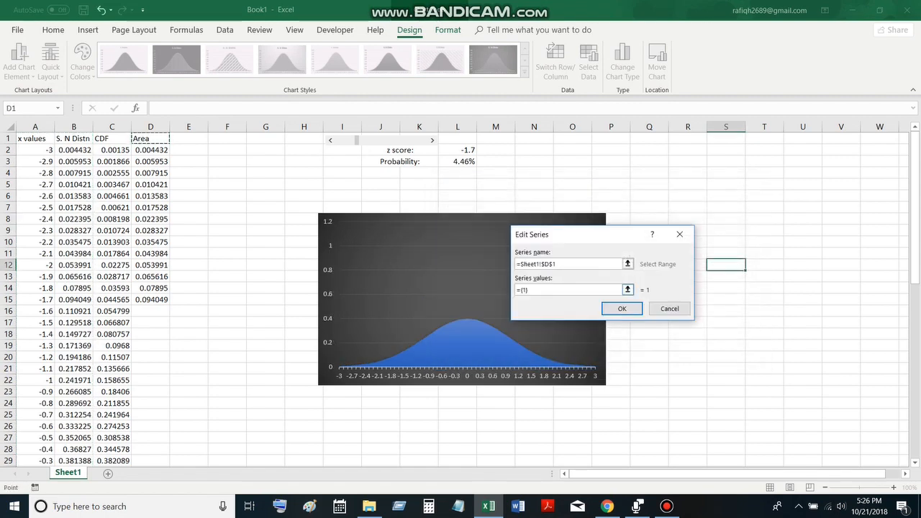
Set the new Area series' values to D2:D62 and apply the chart's data source changes
{"action": "left_click", "coordinate": [530, 290]}
{"action": "key", "text": "BackSpace"}
{"action": "key", "text": "BackSpace"}
{"action": "key", "text": "BackSpace"}
{"action": "key", "text": "BackSpace"}
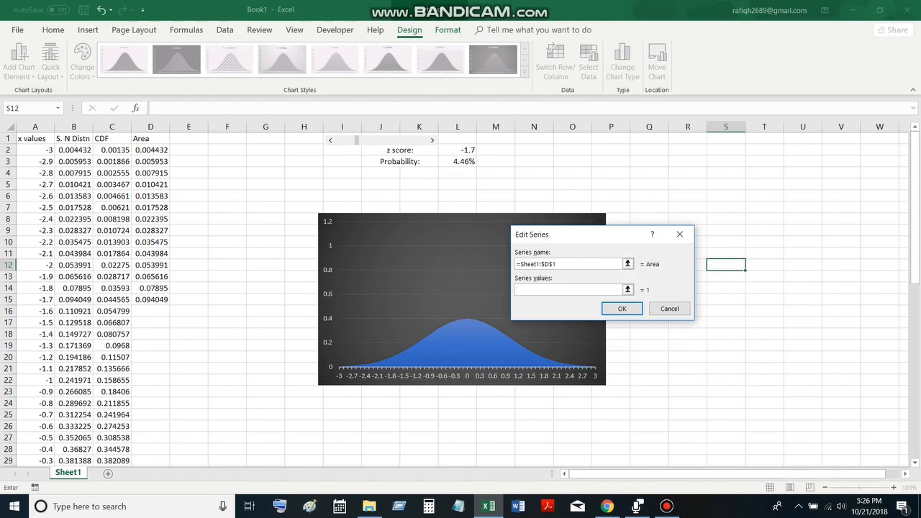
{"action": "left_click_drag", "start_coordinate": [150, 149], "coordinate": [151, 430]}
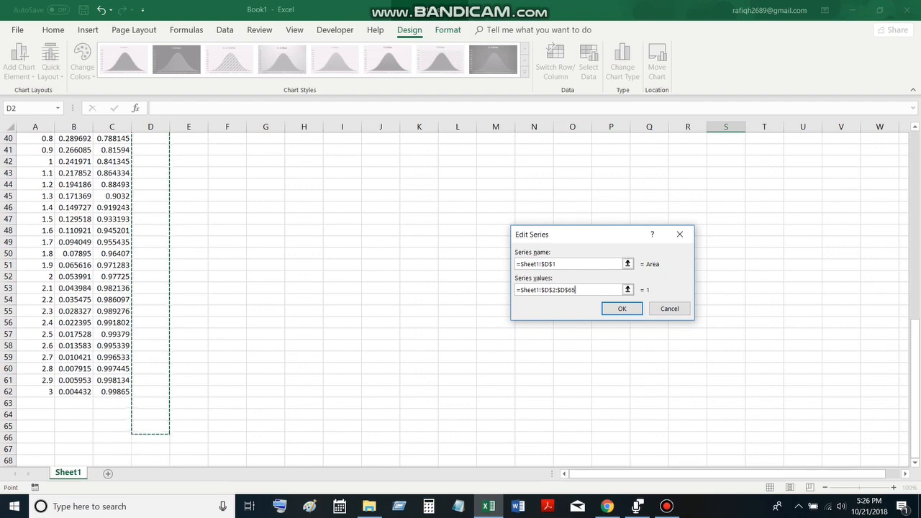
{"action": "key", "text": "BackSpace"}
{"action": "type", "text": "2"}
{"action": "key", "text": "Return"}
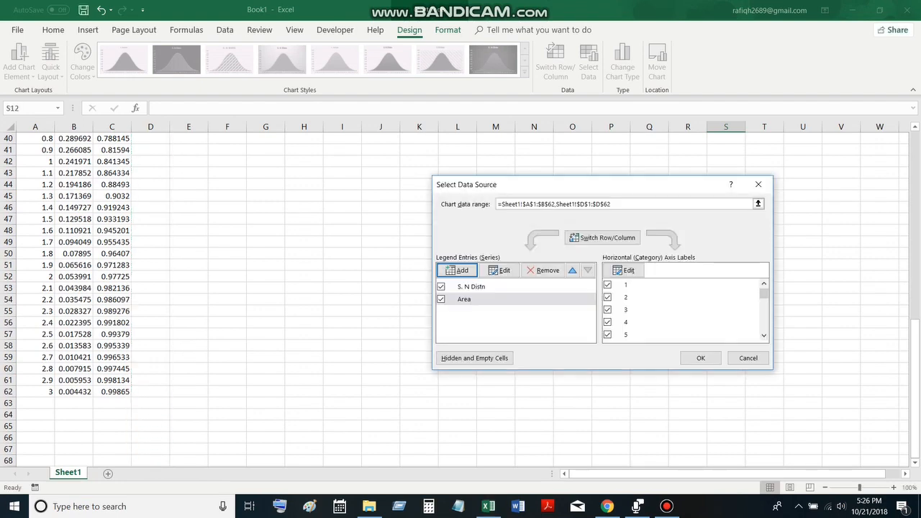
{"action": "left_click", "coordinate": [700, 358]}
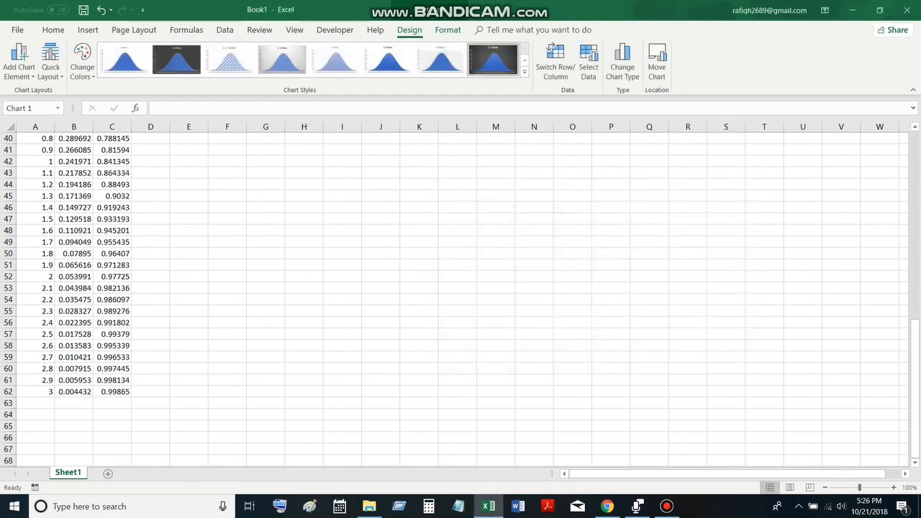
Raise the z score to -1.1 with the scroll bar to test the chart's shaded area
{"action": "left_click_drag", "start_coordinate": [915, 389], "coordinate": [915, 202]}
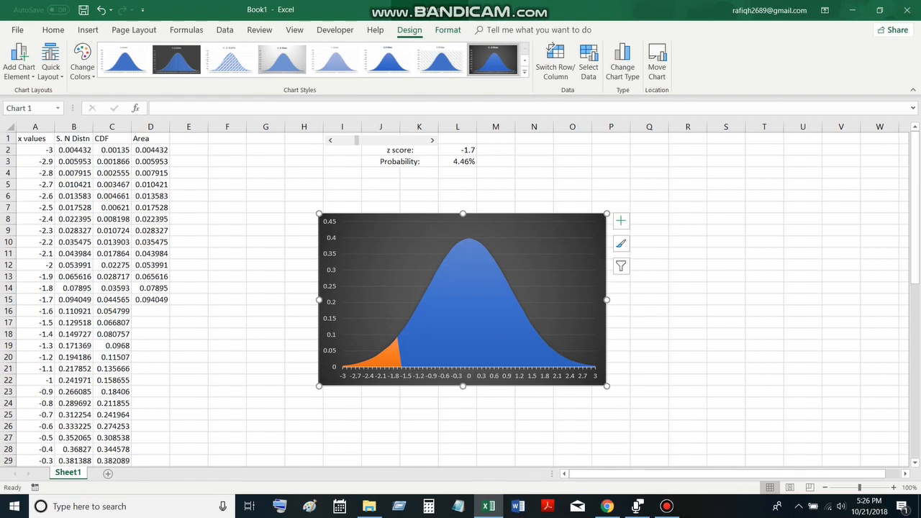
{"action": "left_click", "coordinate": [432, 140]}
{"action": "left_click", "coordinate": [433, 140]}
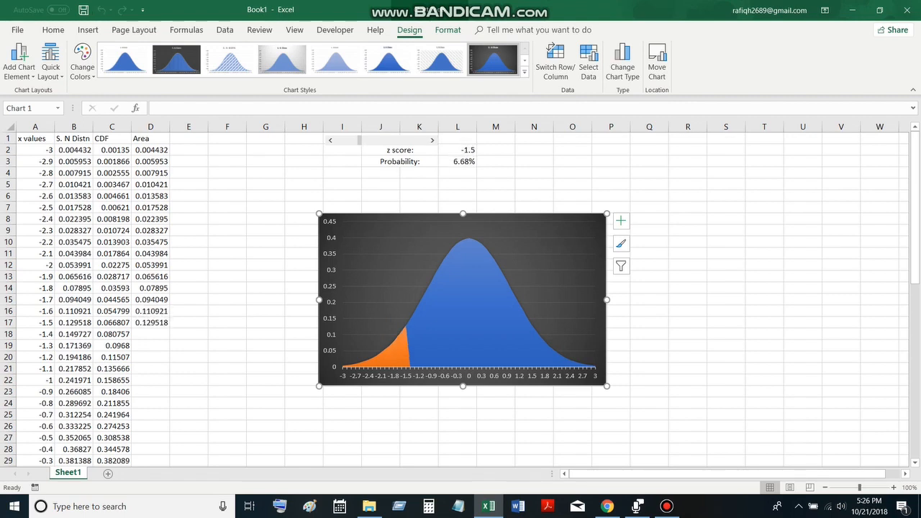
{"action": "left_click", "coordinate": [433, 140]}
{"action": "left_click", "coordinate": [432, 140]}
{"action": "left_click", "coordinate": [432, 140]}
{"action": "left_click", "coordinate": [432, 139]}
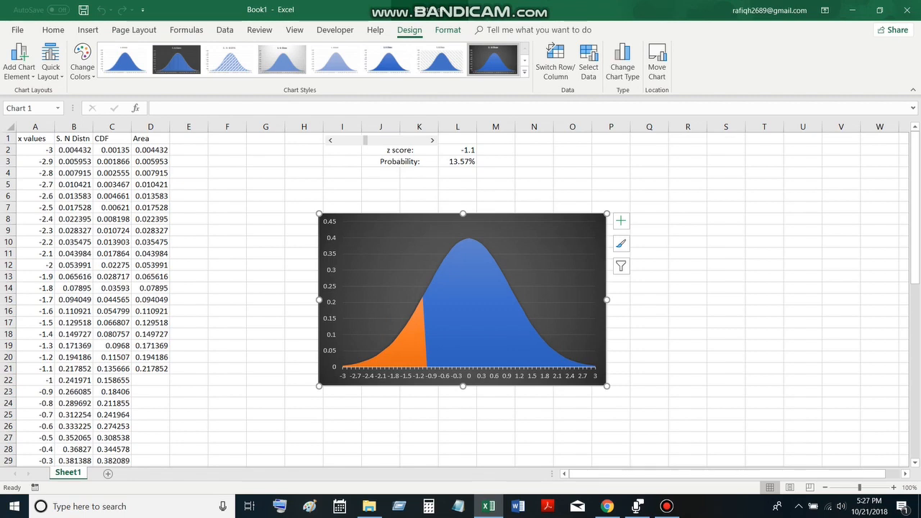
Fill the chart's Area series with the standard dark red color and deselect the chart
{"action": "left_click", "coordinate": [411, 329]}
{"action": "right_click", "coordinate": [411, 328]}
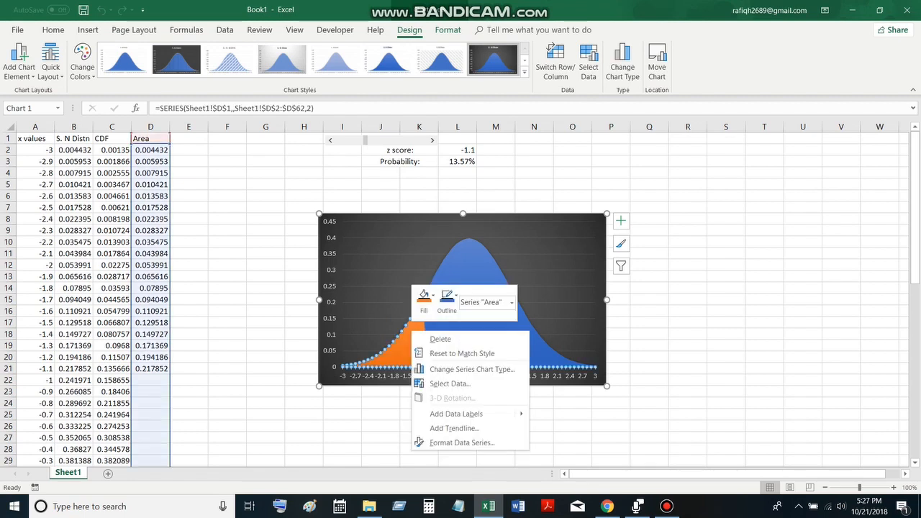
{"action": "left_click", "coordinate": [424, 296]}
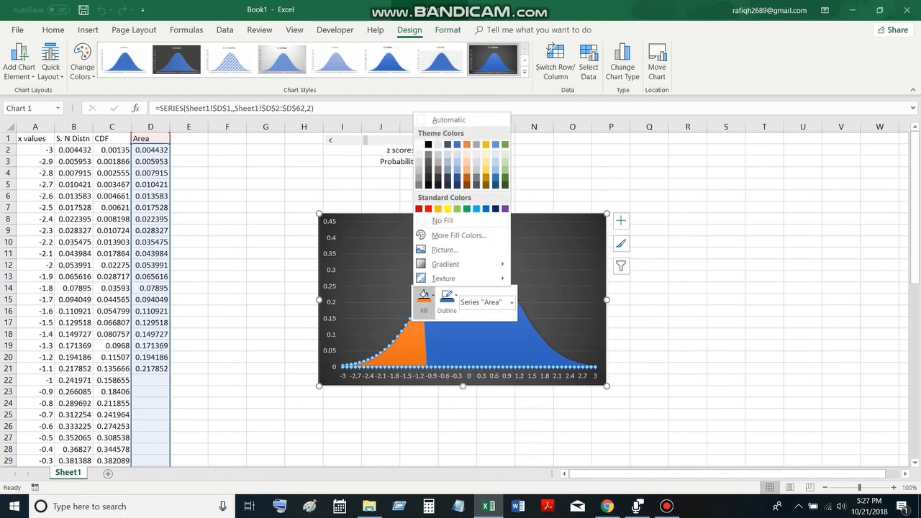
{"action": "left_click", "coordinate": [419, 209]}
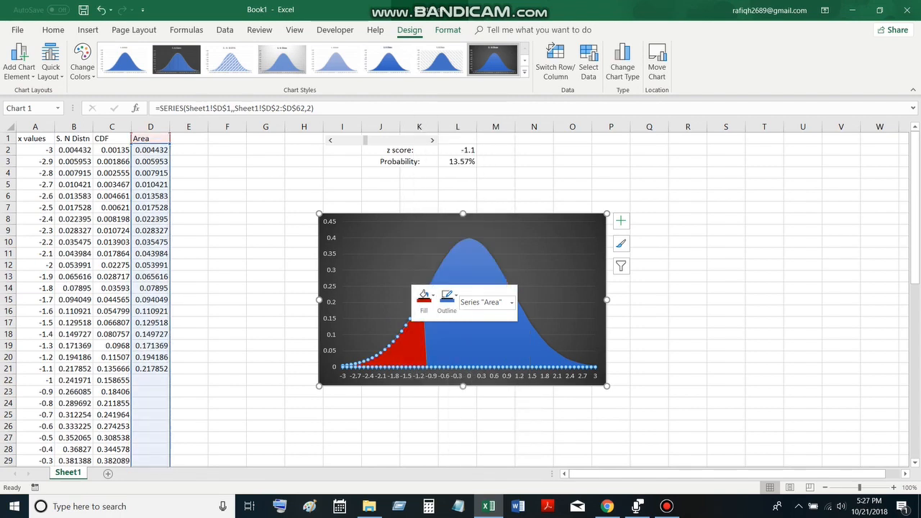
{"action": "left_click", "coordinate": [688, 311]}
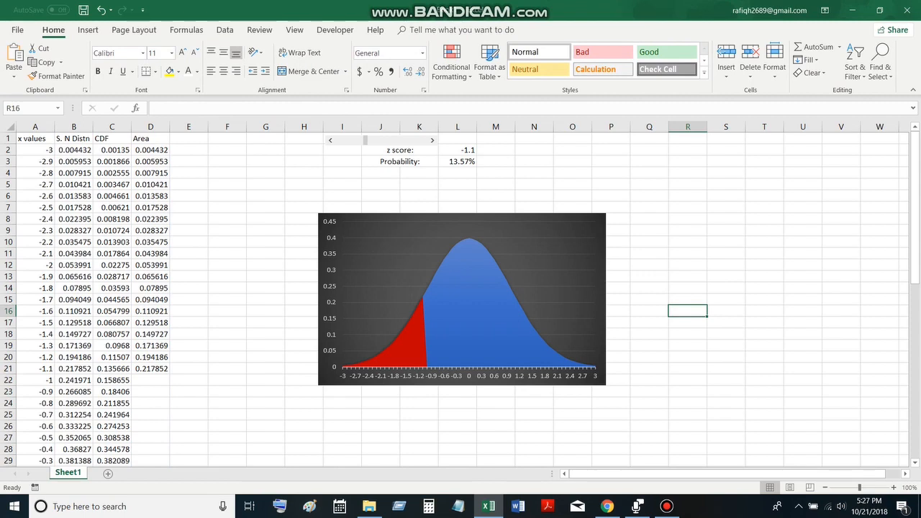
Raise the z score to -0.2 with the scroll bar
{"action": "left_click", "coordinate": [432, 140]}
{"action": "left_click", "coordinate": [431, 141]}
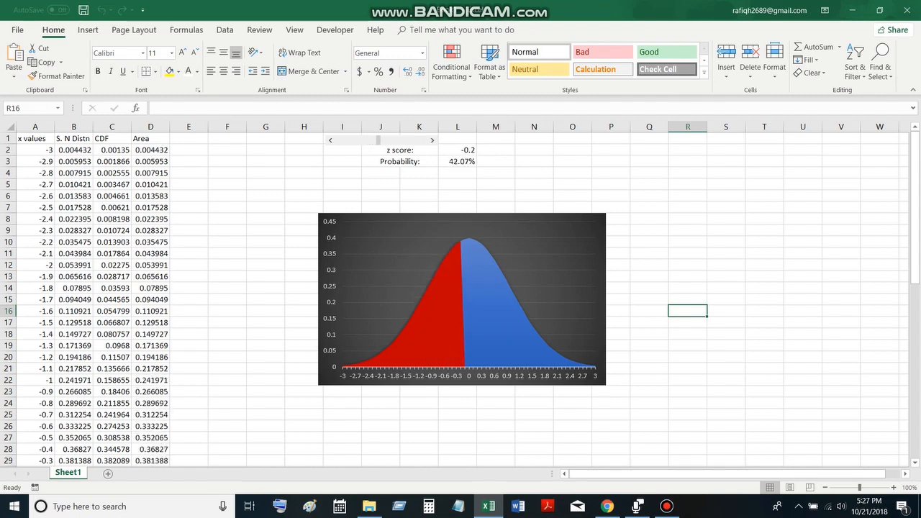
Merge and center cells R2:R3 and enter the probability 0.975 in them
{"action": "mouse_move", "coordinate": [688, 149]}
{"action": "left_mouse_down"}
{"action": "mouse_move", "coordinate": [688, 171]}
{"action": "mouse_move", "coordinate": [688, 163]}
{"action": "left_mouse_up"}
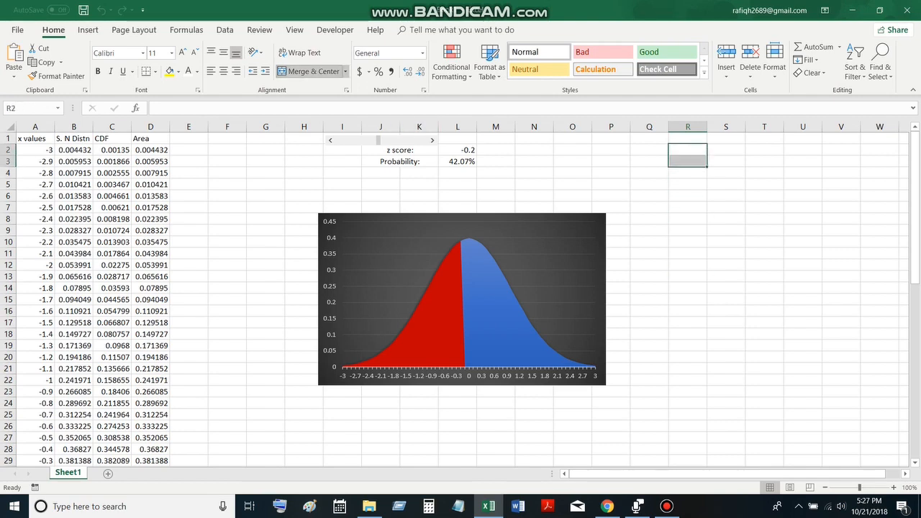
{"action": "left_click", "coordinate": [309, 71]}
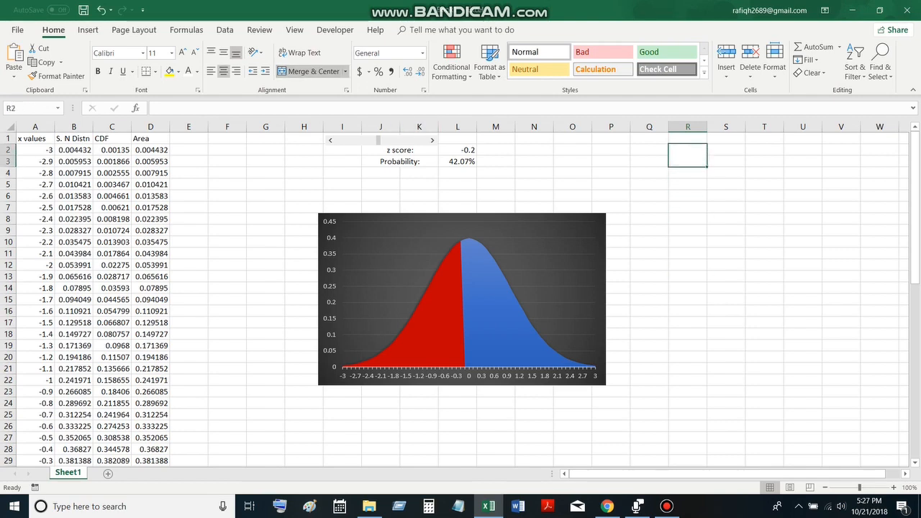
{"action": "type", "text": "0.975"}
{"action": "key", "text": "Return"}
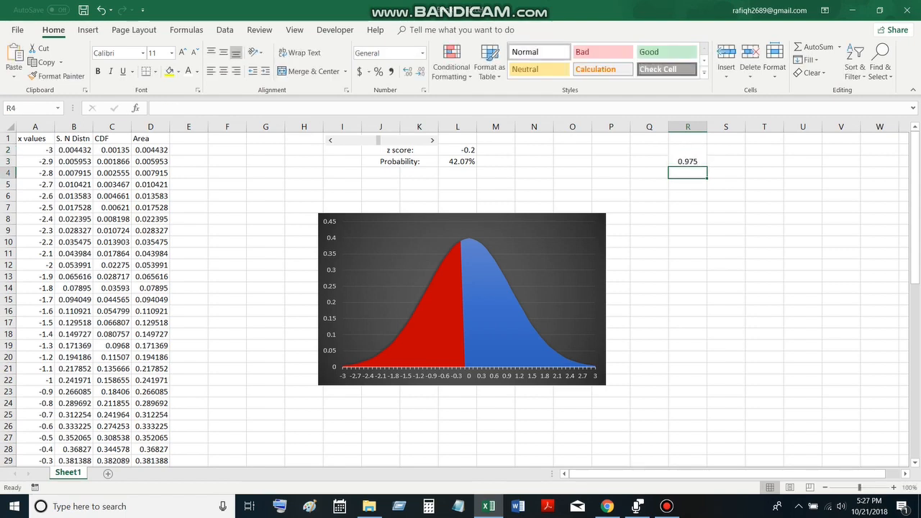
Enter the formula =NORM.S.INV(R2) in V2 to compute the z value for the probability
{"action": "left_click_drag", "start_coordinate": [726, 149], "coordinate": [803, 150]}
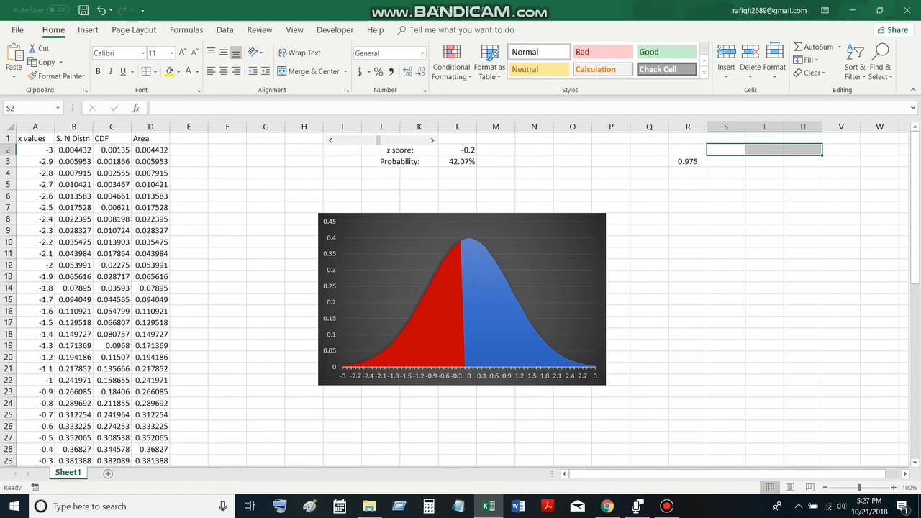
{"action": "left_click", "coordinate": [841, 150]}
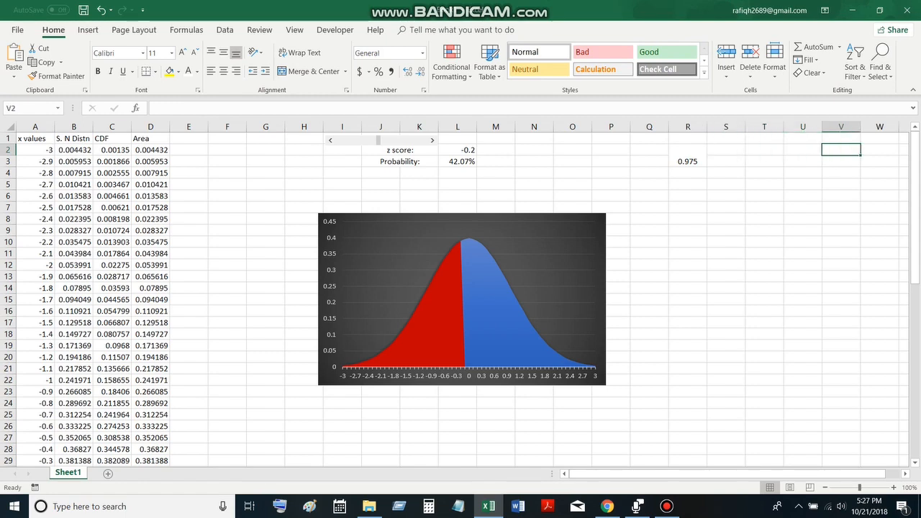
{"action": "type", "text": "=n"}
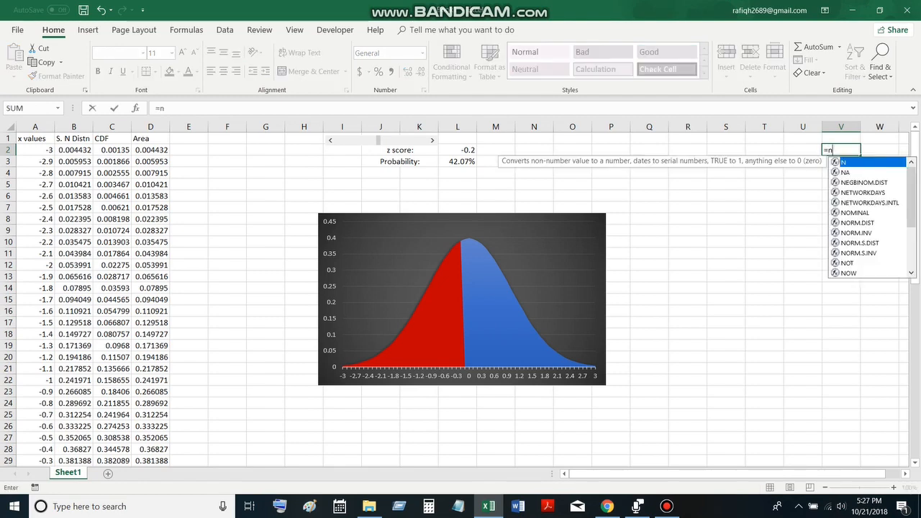
{"action": "key", "text": "Down"}
{"action": "key", "text": "Down"}
{"action": "key", "text": "Down"}
{"action": "key", "text": "Down"}
{"action": "key", "text": "Down"}
{"action": "key", "text": "Down"}
{"action": "key", "text": "Down"}
{"action": "key", "text": "Down"}
{"action": "key", "text": "Down"}
{"action": "key", "text": "Tab"}
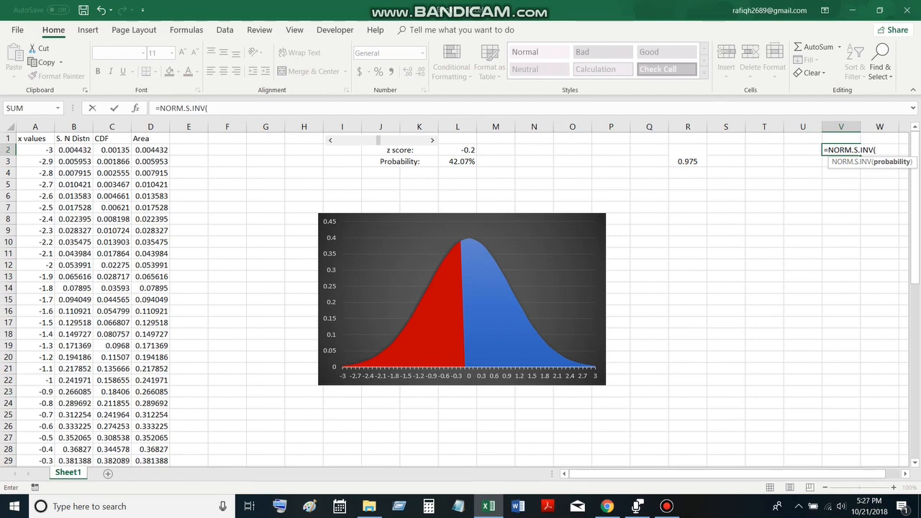
{"action": "left_click", "coordinate": [688, 156]}
{"action": "type", "text": ")"}
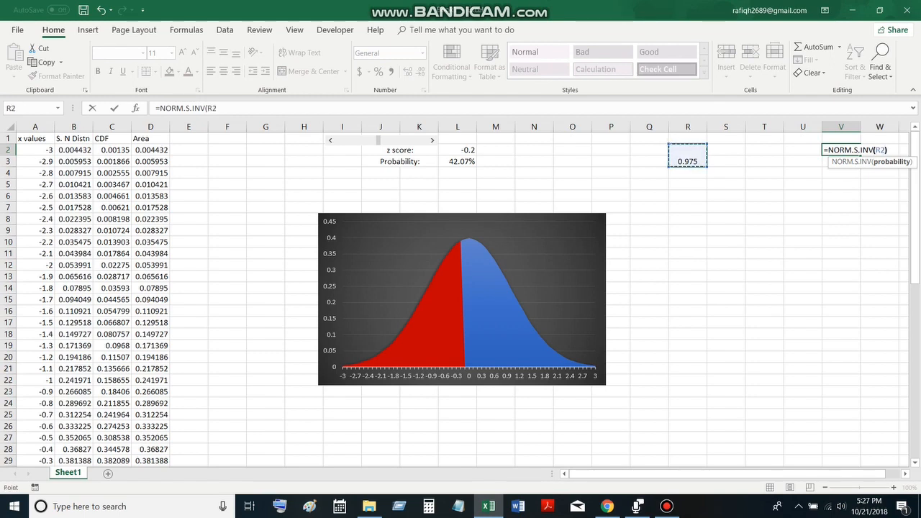
{"action": "key", "text": "Return"}
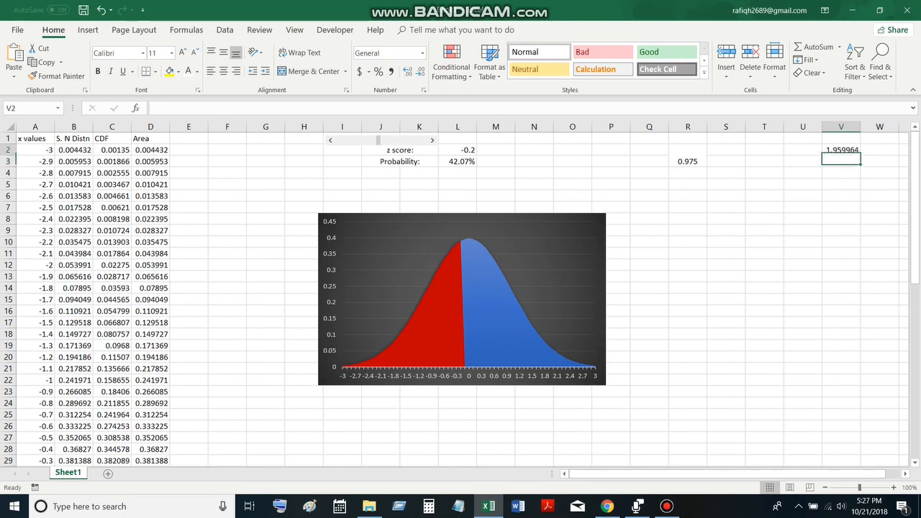
Wrap the V2 formula in ROUND with two decimals, giving =ROUND(NORM.S.INV(R2),2)
{"action": "key", "text": "Up"}
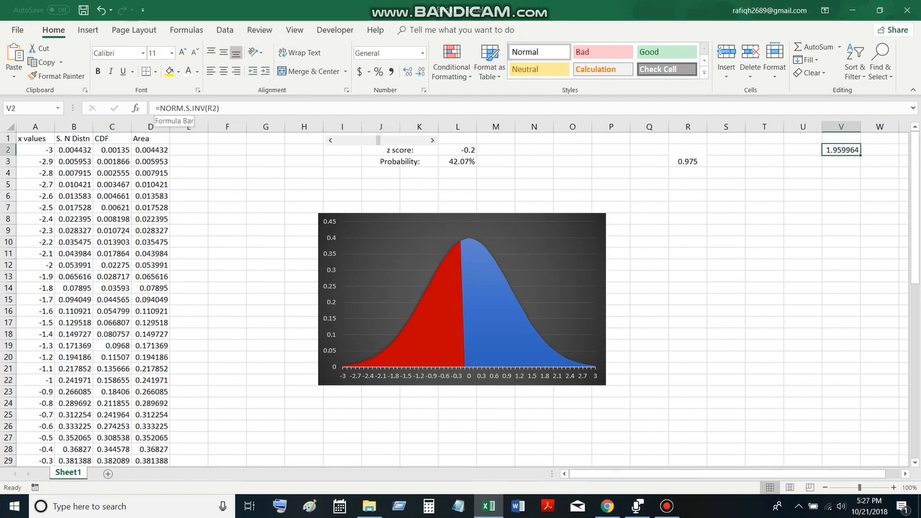
{"action": "left_click", "coordinate": [159, 108]}
{"action": "type", "text": "ROUND"}
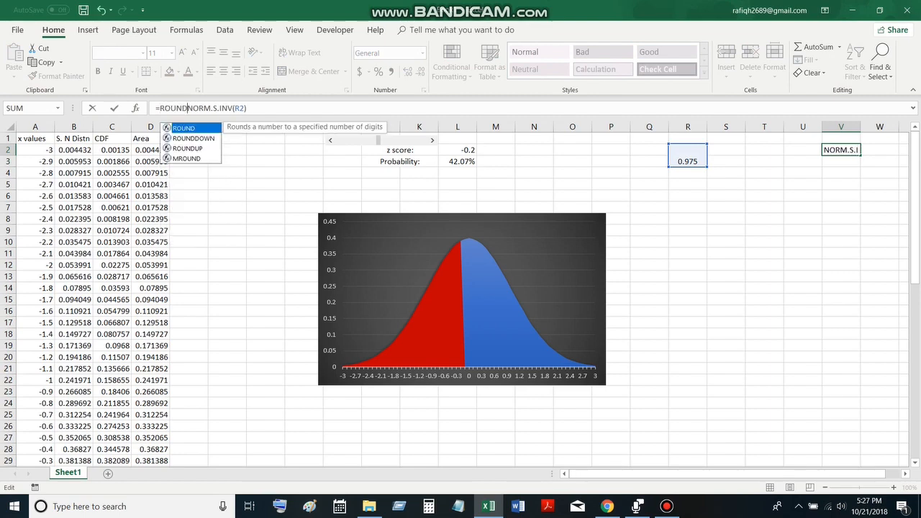
{"action": "type", "text": "("}
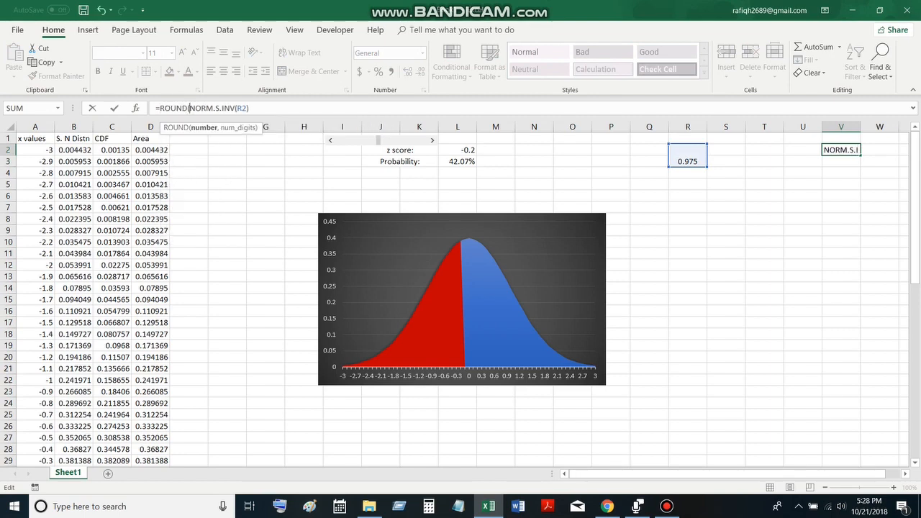
{"action": "type", "text": ",2)"}
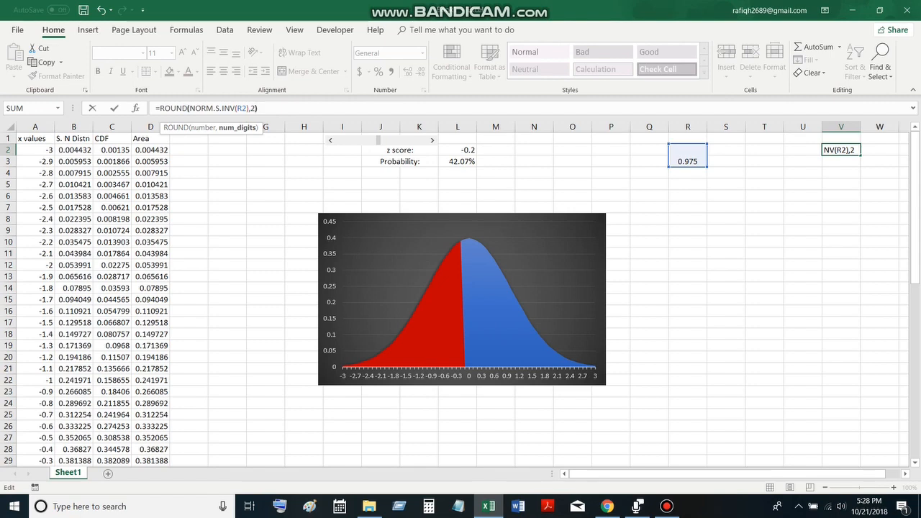
{"action": "key", "text": "Return"}
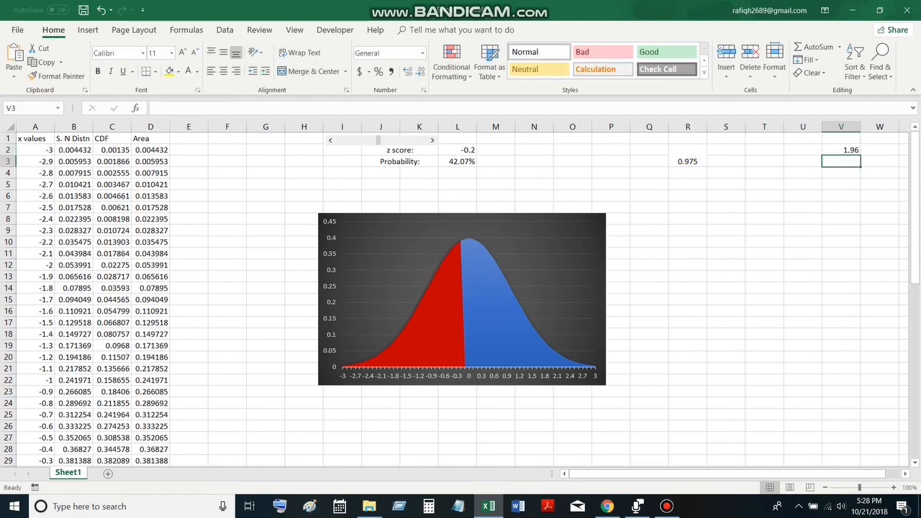
Enter the formula =V2*-1 in V3 to get the negative z value
{"action": "type", "text": "="}
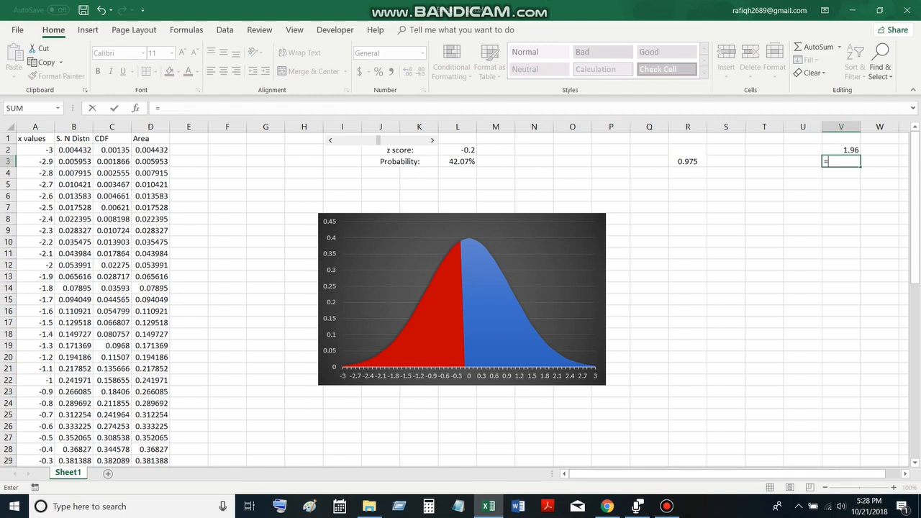
{"action": "key", "text": "Up"}
{"action": "type", "text": "*-1"}
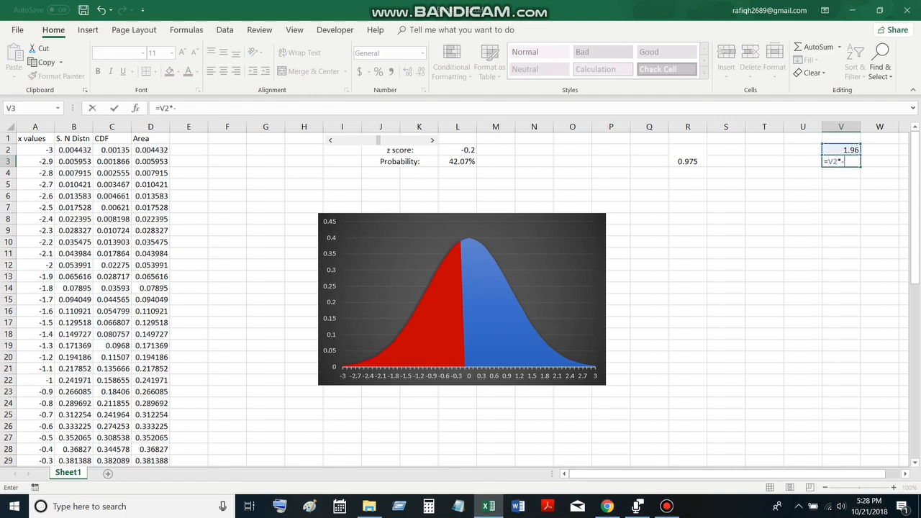
{"action": "key", "text": "Return"}
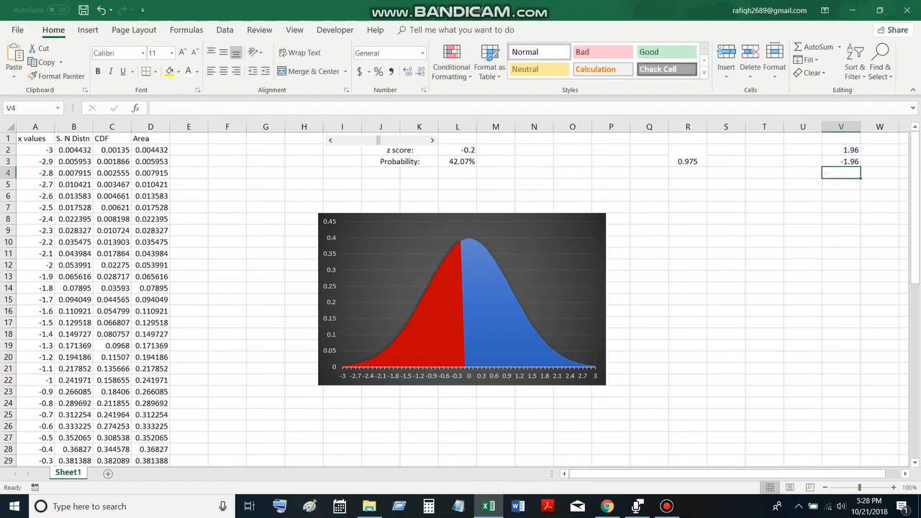
Merge and center cells S2:U2 and enter the text "of observations fall below" in them
{"action": "left_click_drag", "start_coordinate": [726, 150], "coordinate": [804, 151]}
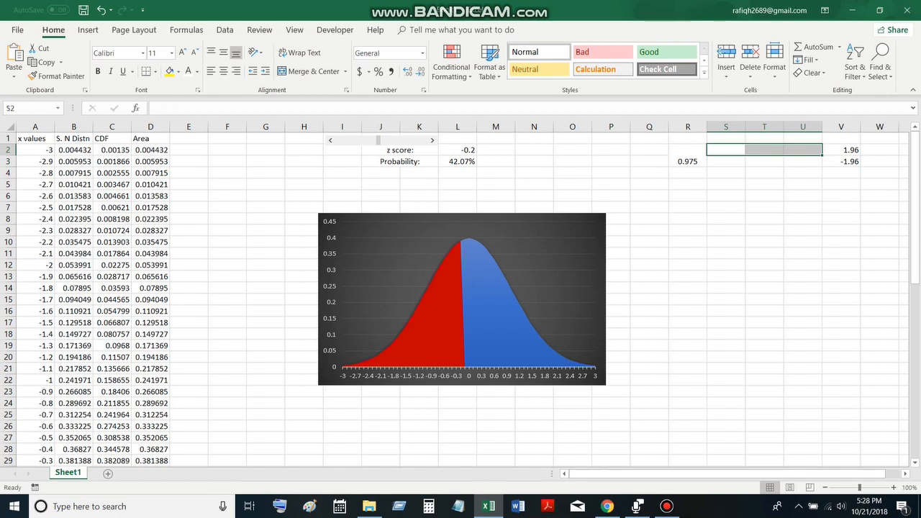
{"action": "left_click", "coordinate": [314, 71]}
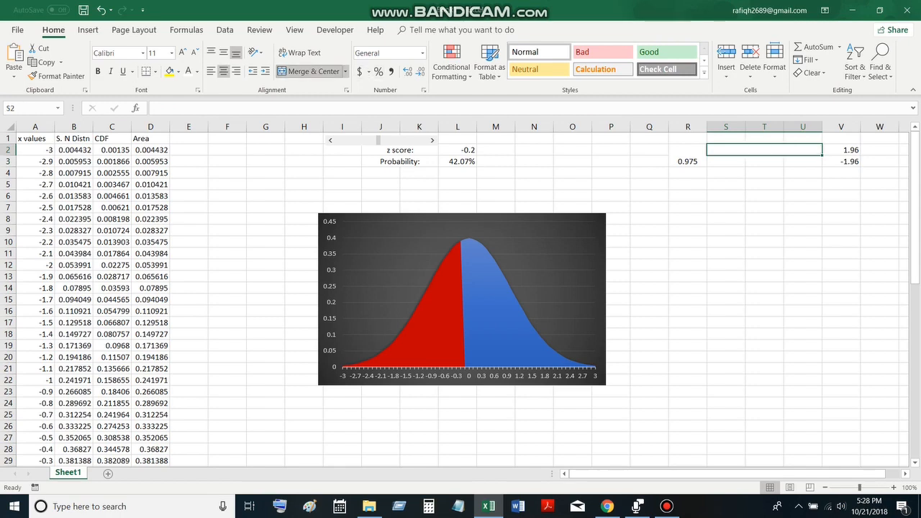
{"action": "type", "text": "of ob"}
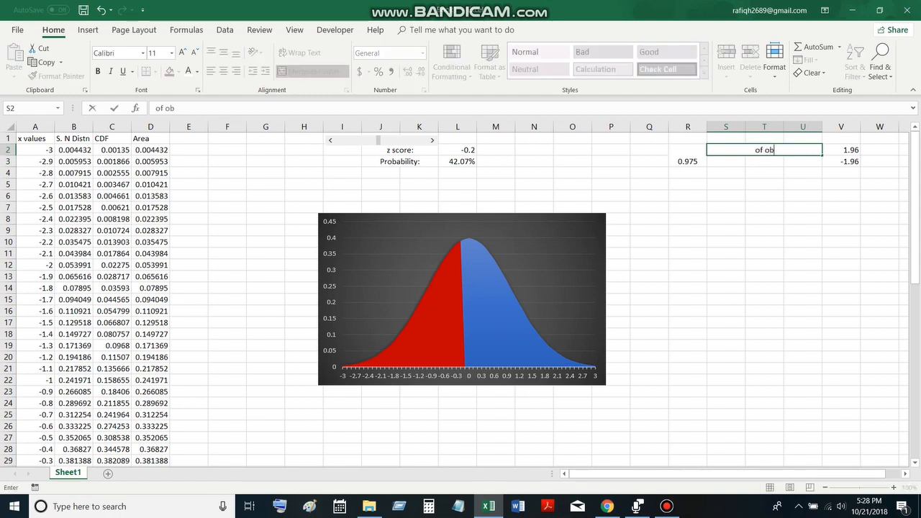
{"action": "type", "text": "servations fall be"}
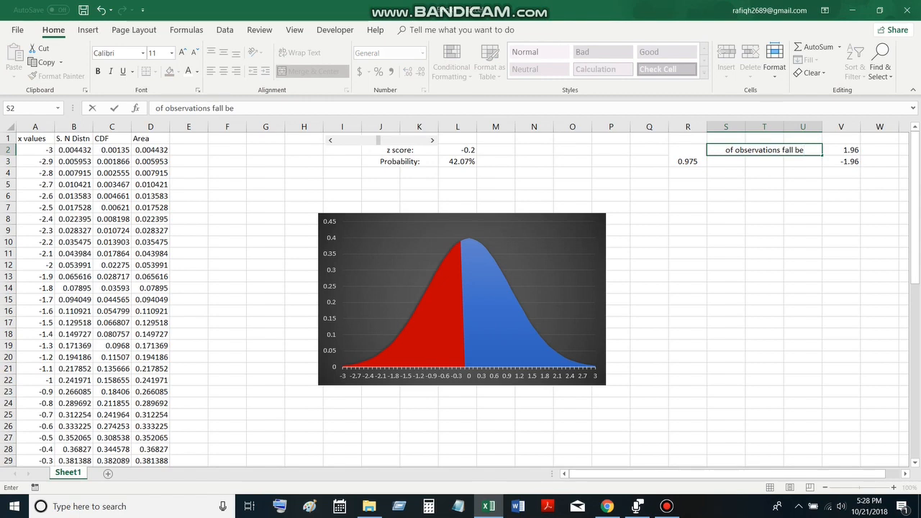
{"action": "type", "text": "low"}
{"action": "key", "text": "Return"}
{"action": "type", "text": "of observations fall below"}
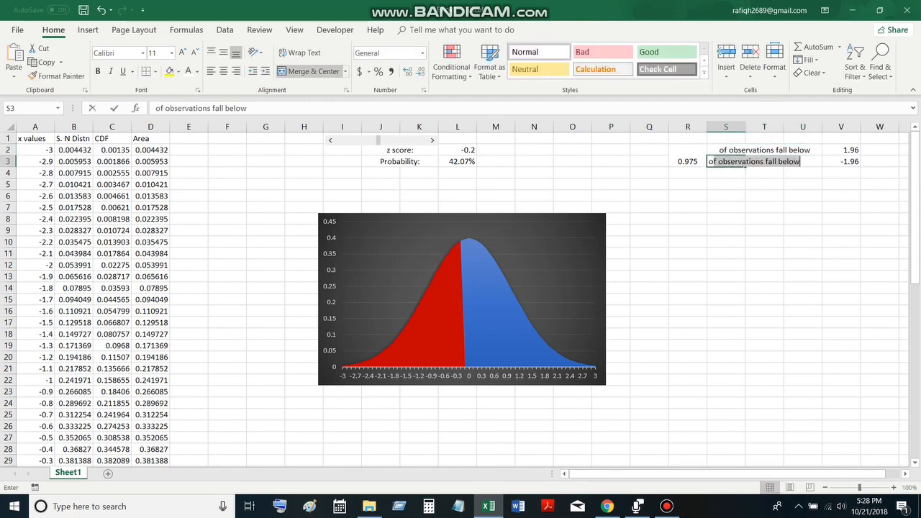
Enter the label "of observations fall above" in S3, adapting the wording used in S2
{"action": "key", "text": "Return"}
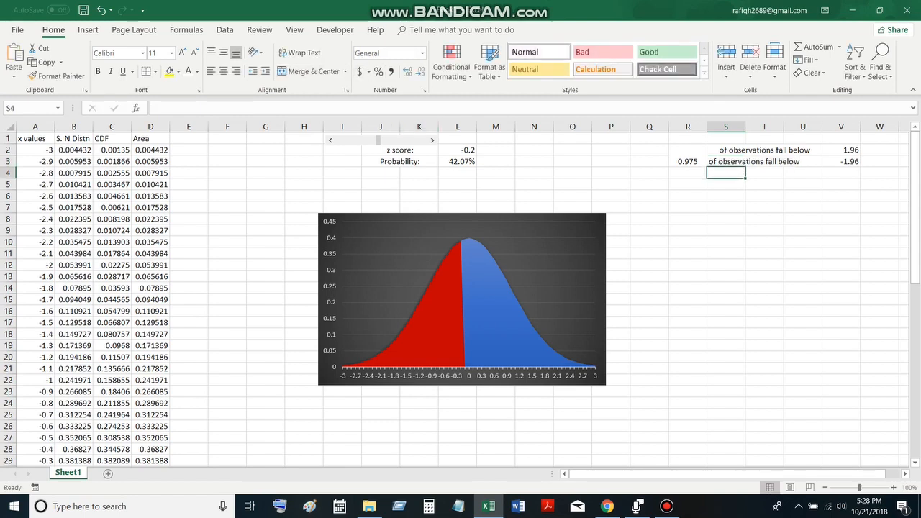
{"action": "left_click", "coordinate": [726, 162]}
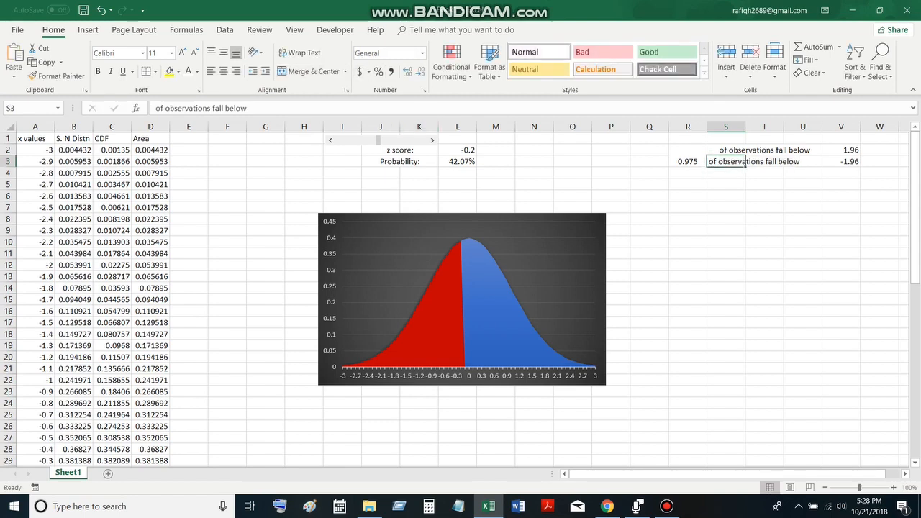
{"action": "left_click", "coordinate": [256, 108]}
{"action": "key", "text": "BackSpace"}
{"action": "key", "text": "BackSpace"}
{"action": "key", "text": "BackSpace"}
{"action": "key", "text": "BackSpace"}
{"action": "key", "text": "BackSpace"}
{"action": "key", "text": "BackSpace"}
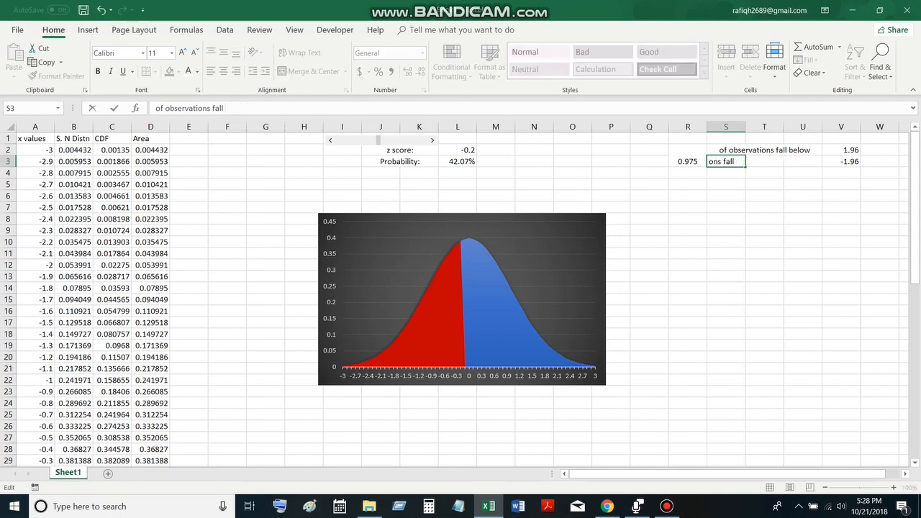
{"action": "type", "text": "above"}
{"action": "key", "text": "Return"}
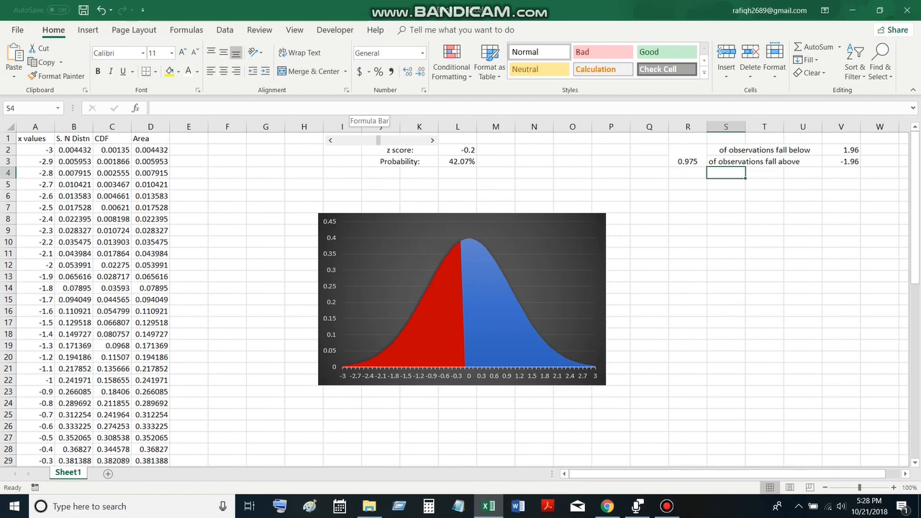
Enter the heading "Manual calculation of z score for given probability" in R1, above the probability and z values
{"action": "left_click_drag", "start_coordinate": [687, 138], "coordinate": [849, 138]}
{"action": "type", "text": "Manual cva"}
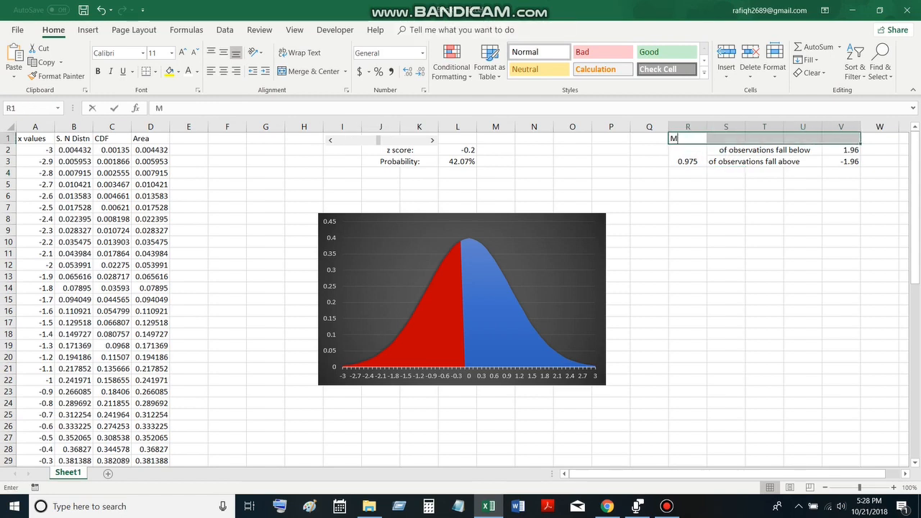
{"action": "key", "text": "BackSpace"}
{"action": "key", "text": "BackSpace"}
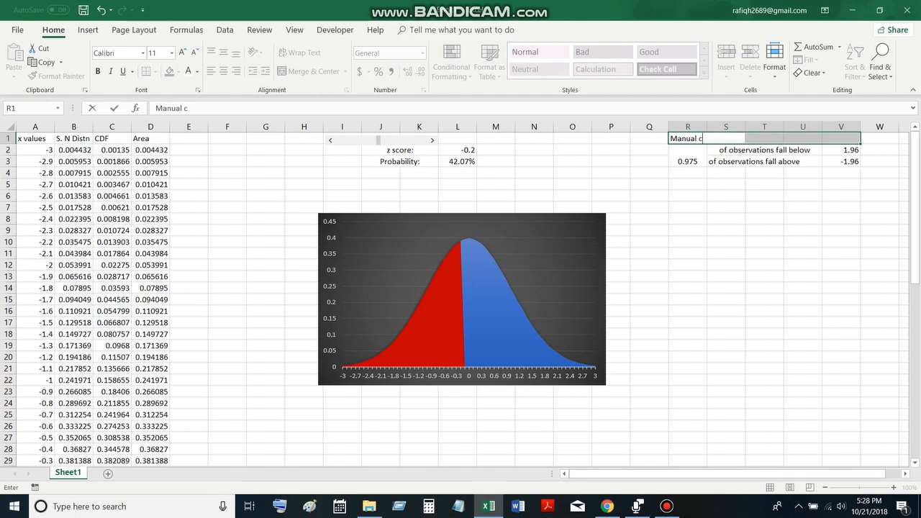
{"action": "type", "text": "alculation of "}
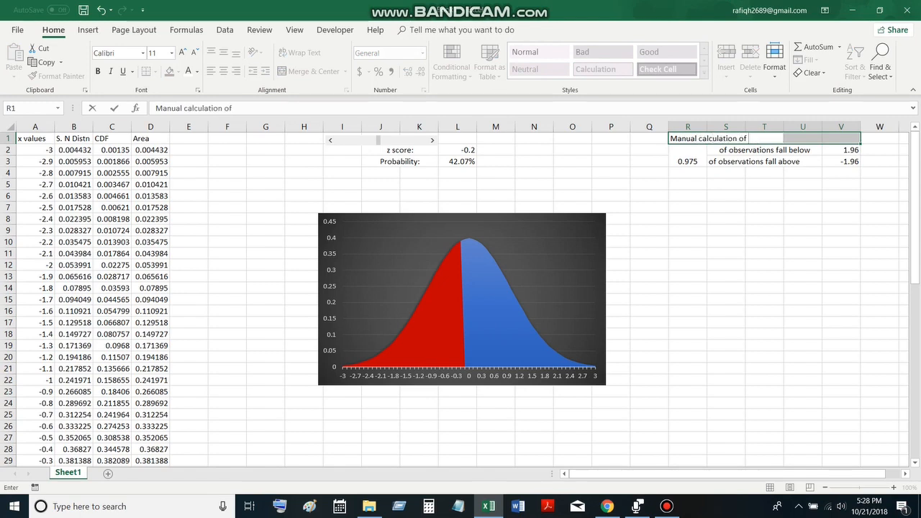
{"action": "type", "text": "z score fo"}
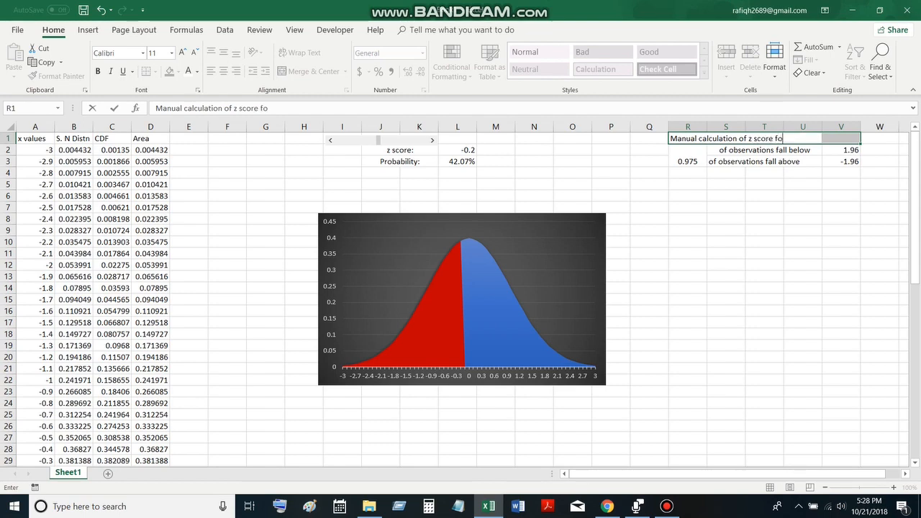
{"action": "type", "text": "r given probab"}
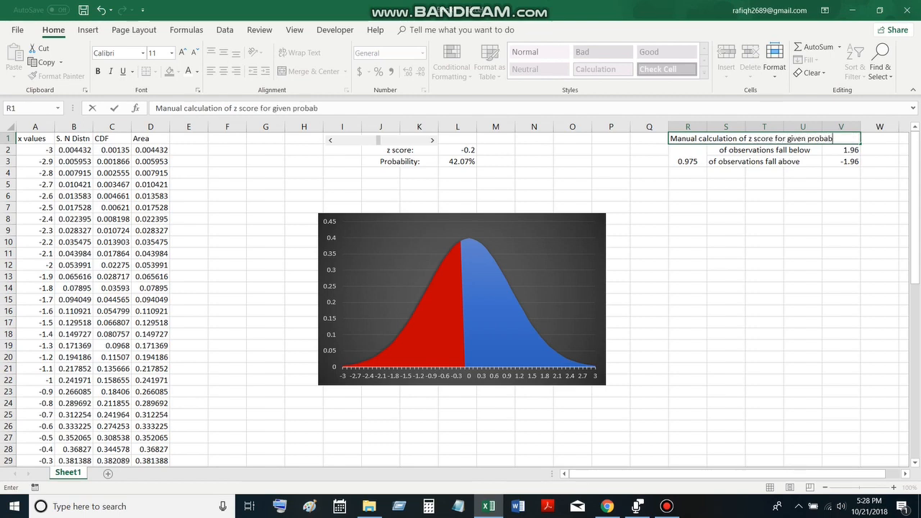
{"action": "type", "text": "ility"}
{"action": "key", "text": "Tab"}
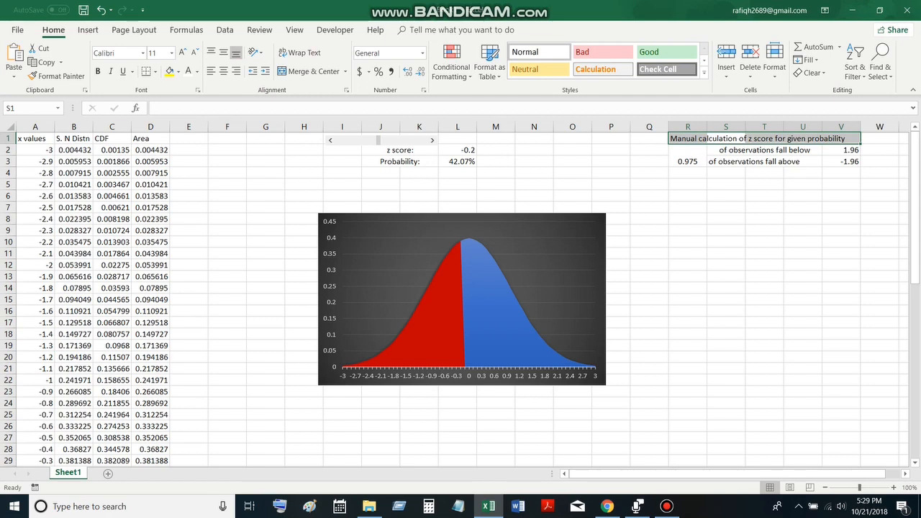
Raise the z score to 0 with the scroll bar above the chart
{"action": "left_click", "coordinate": [433, 140]}
{"action": "left_click", "coordinate": [432, 141]}
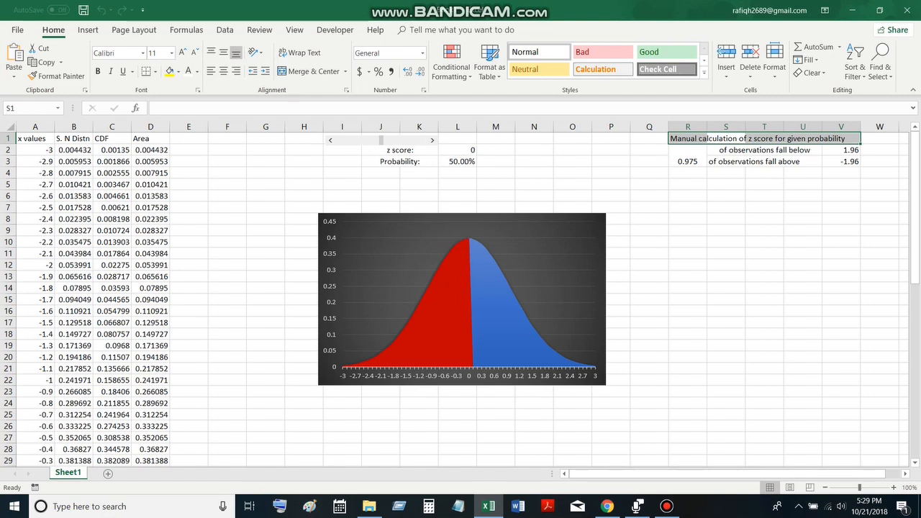